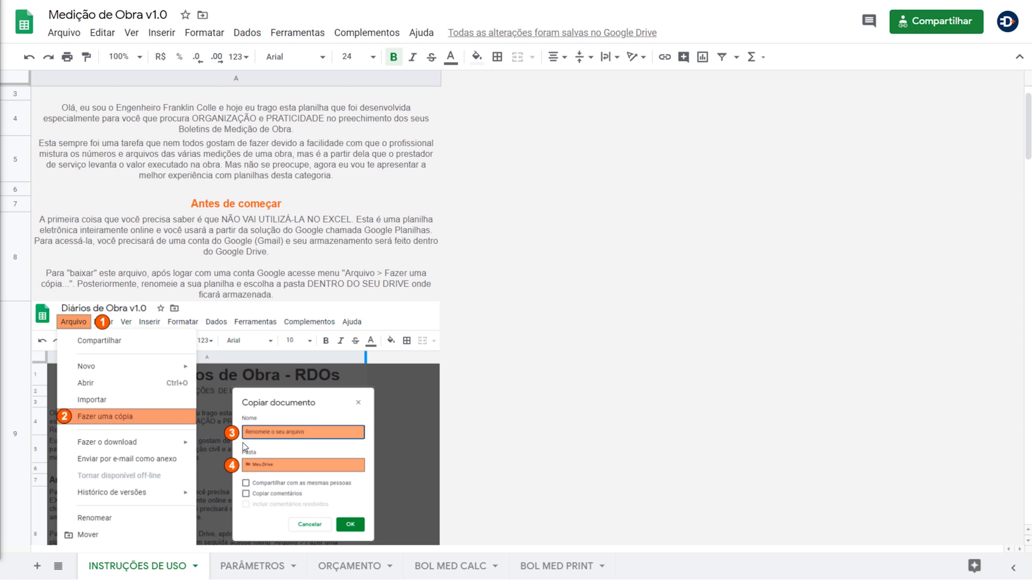
# - Make a copy of the spreadsheet named 'NOME DO ARQUIVO' and open it
pyautogui.click(64, 33)
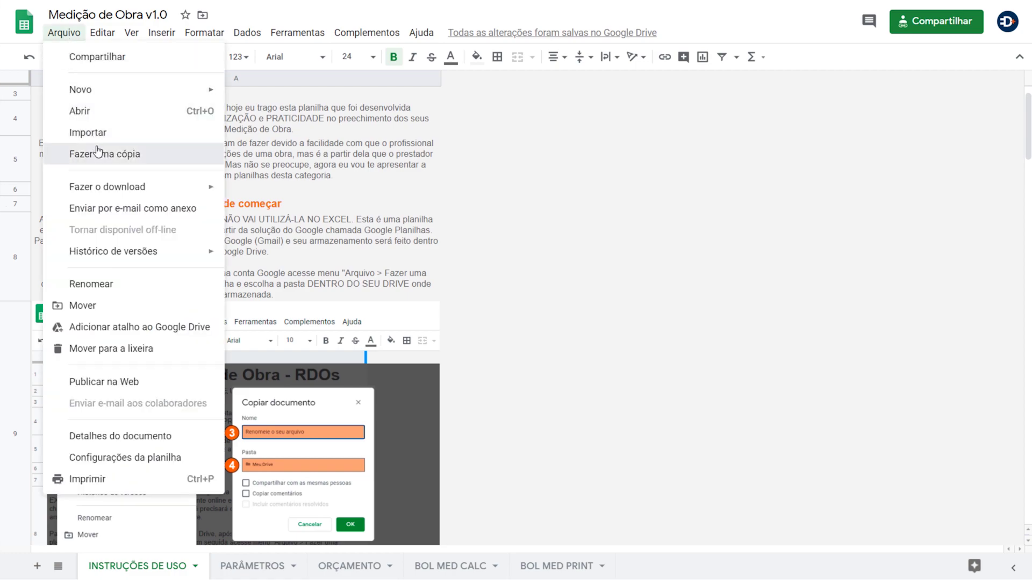
pyautogui.click(97, 151)
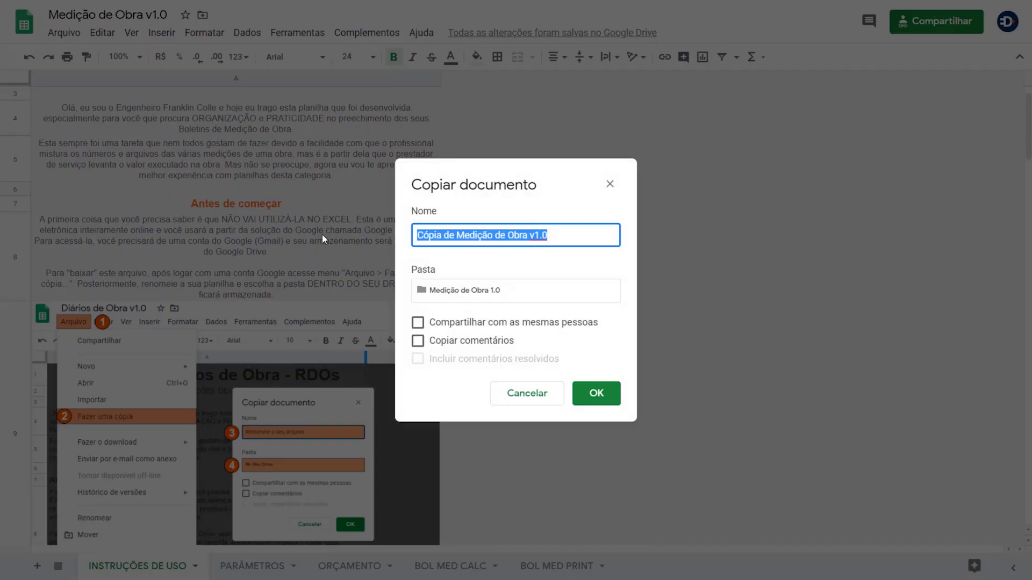
pyautogui.write('nOME')
pyautogui.press('BackSpace')
pyautogui.press('BackSpace')
pyautogui.press('BackSpace')
pyautogui.press('BackSpace')
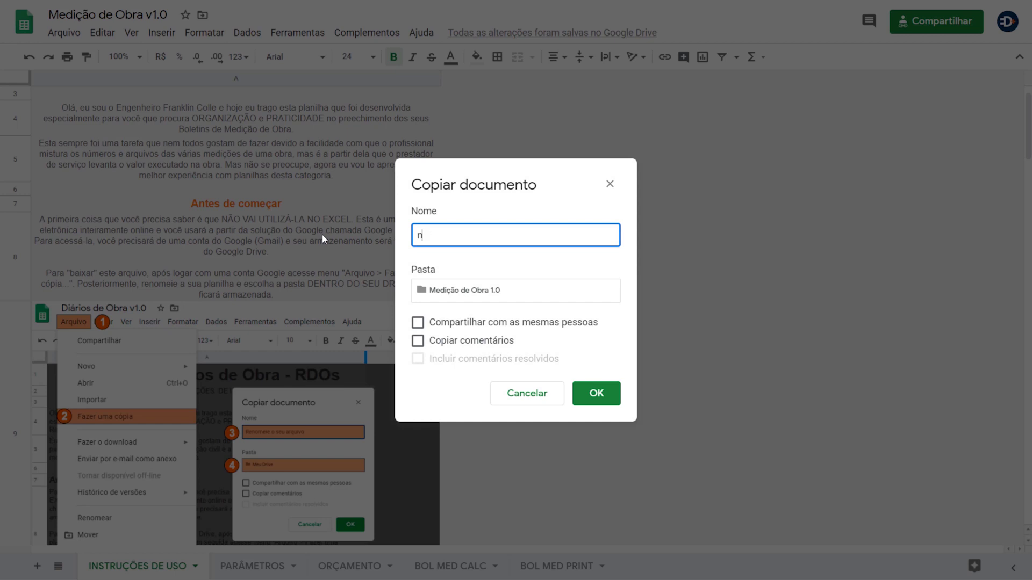
pyautogui.write('NOME DO ARQUIVO')
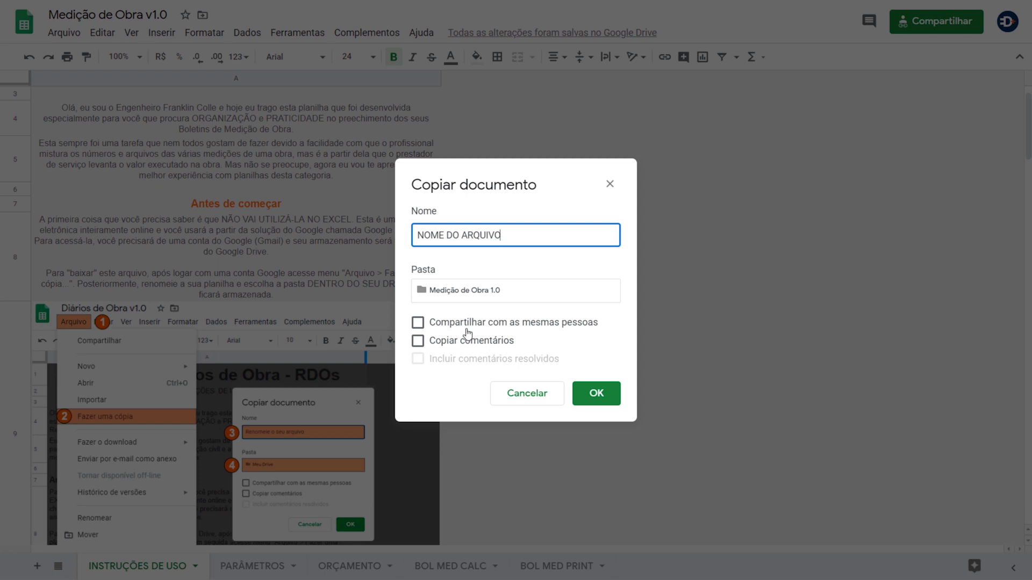
pyautogui.click(596, 395)
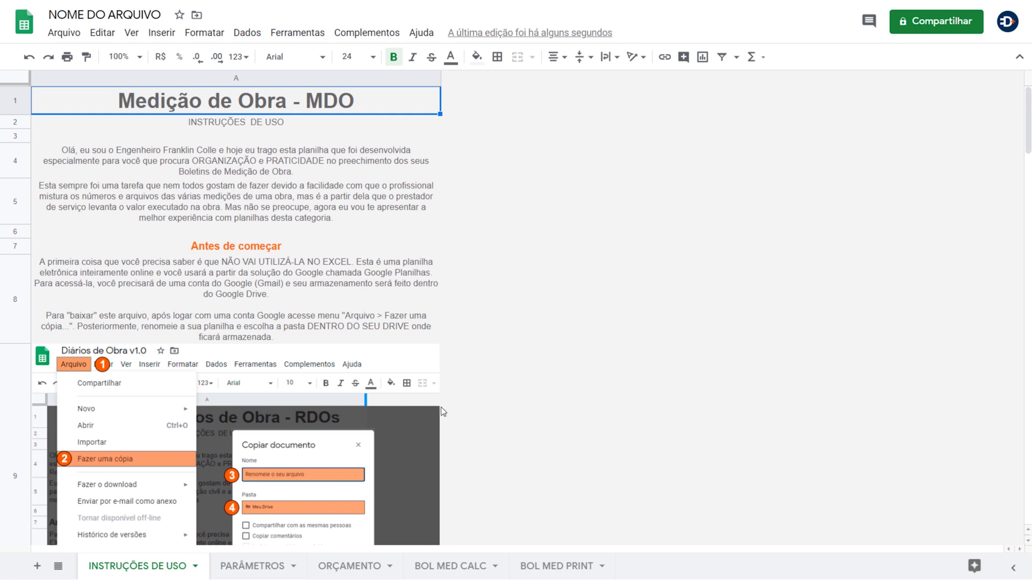
# - On the PARÂMETROS sheet, start an in-cell image insert for the logo, then cancel it
pyautogui.click(231, 576)
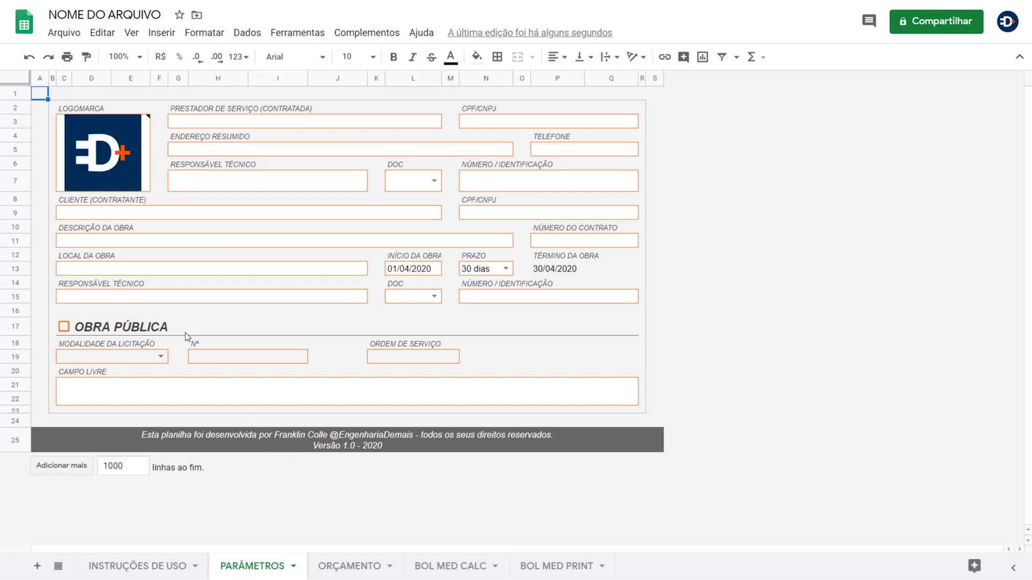
pyautogui.click(133, 157)
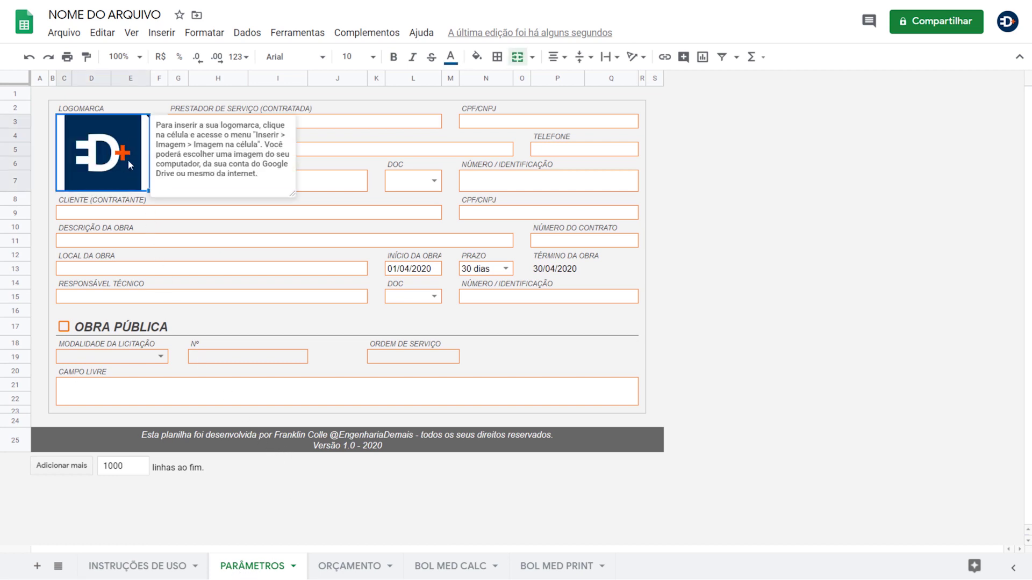
pyautogui.click(159, 38)
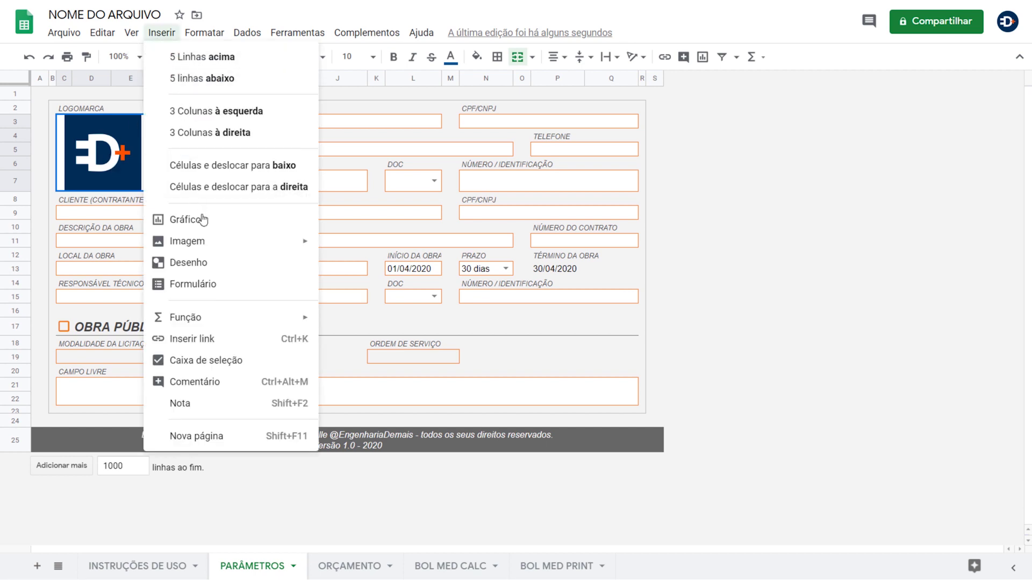
pyautogui.moveTo(214, 247)
pyautogui.click(359, 246)
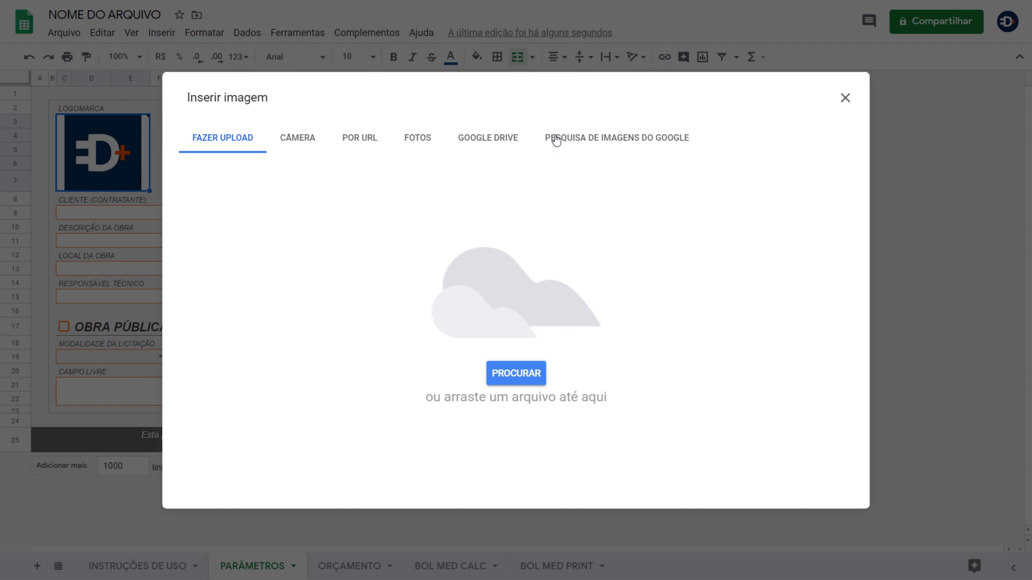
pyautogui.press('Escape')
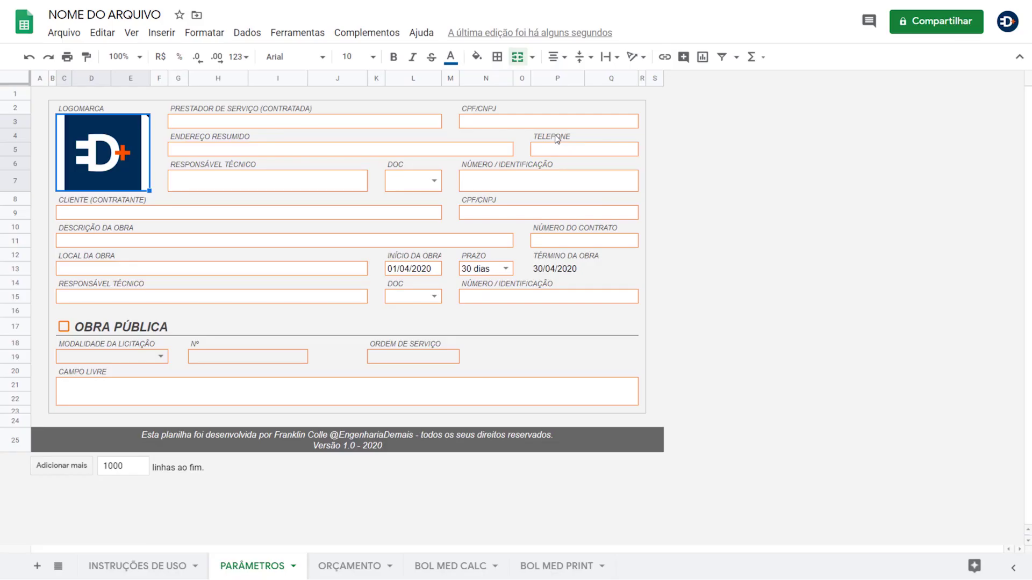
pyautogui.click(281, 122)
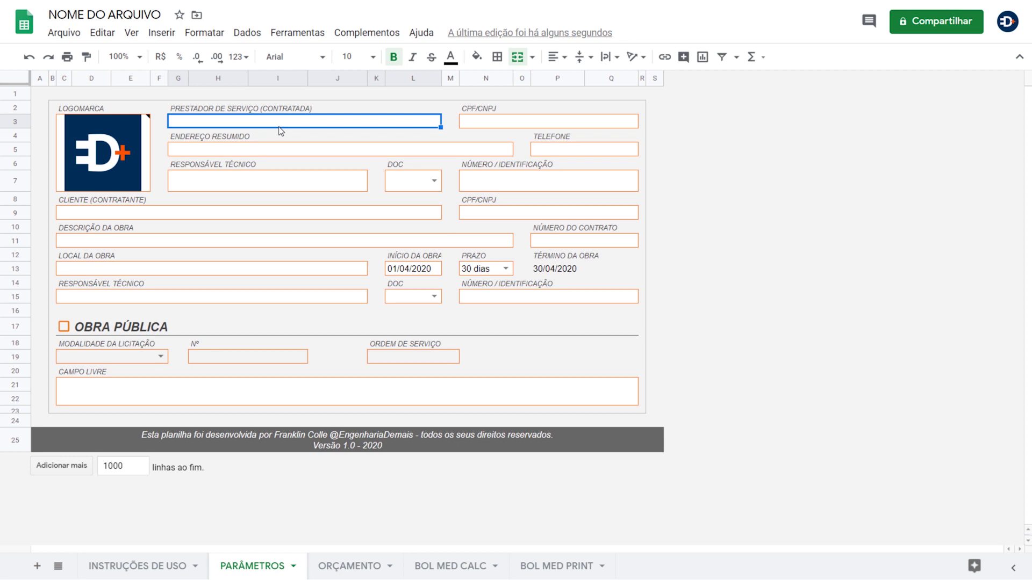
pyautogui.write('ENGENHA')
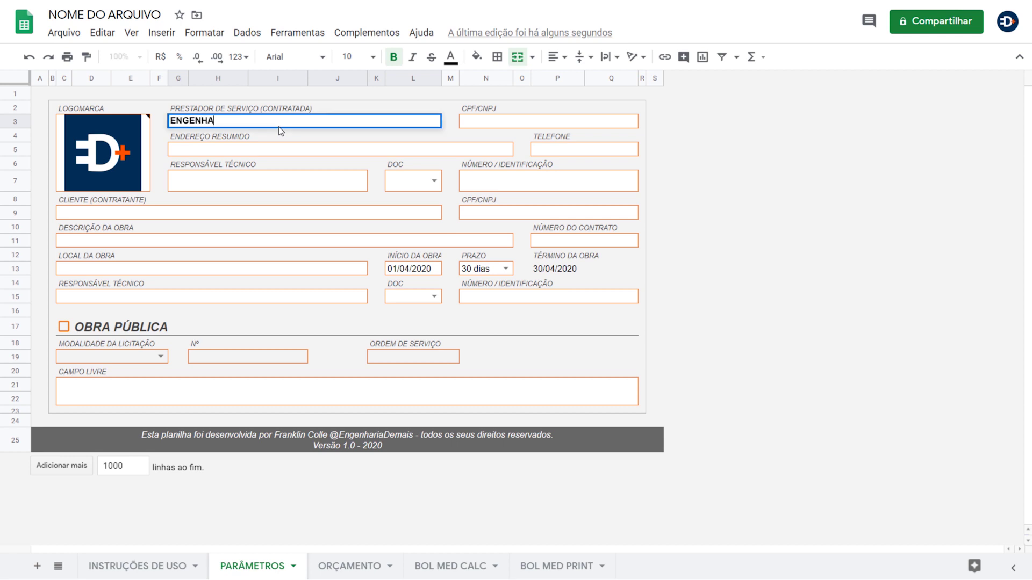
pyautogui.write('RIA DEMAIS')
pyautogui.press('Tab')
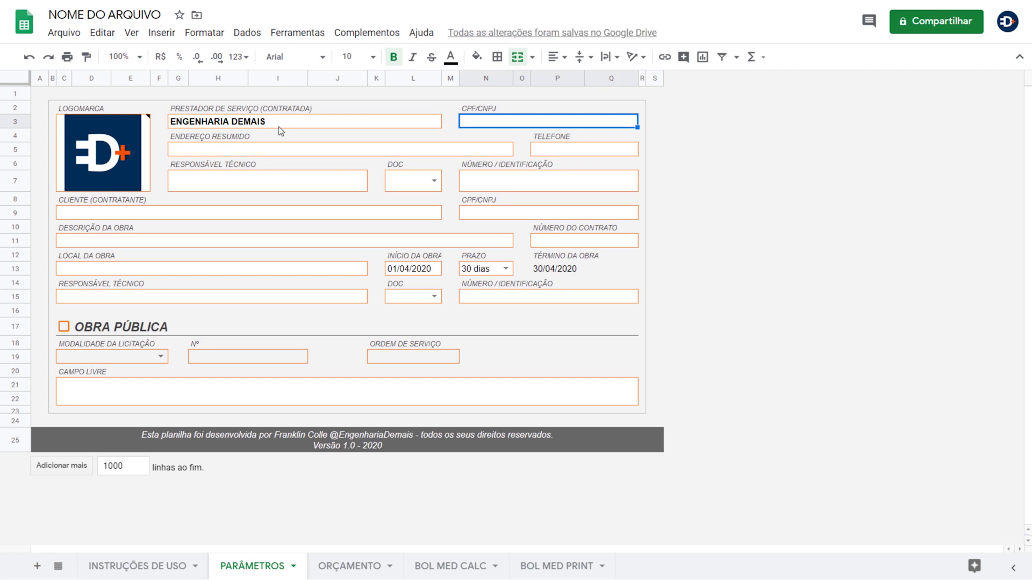
pyautogui.write('00')
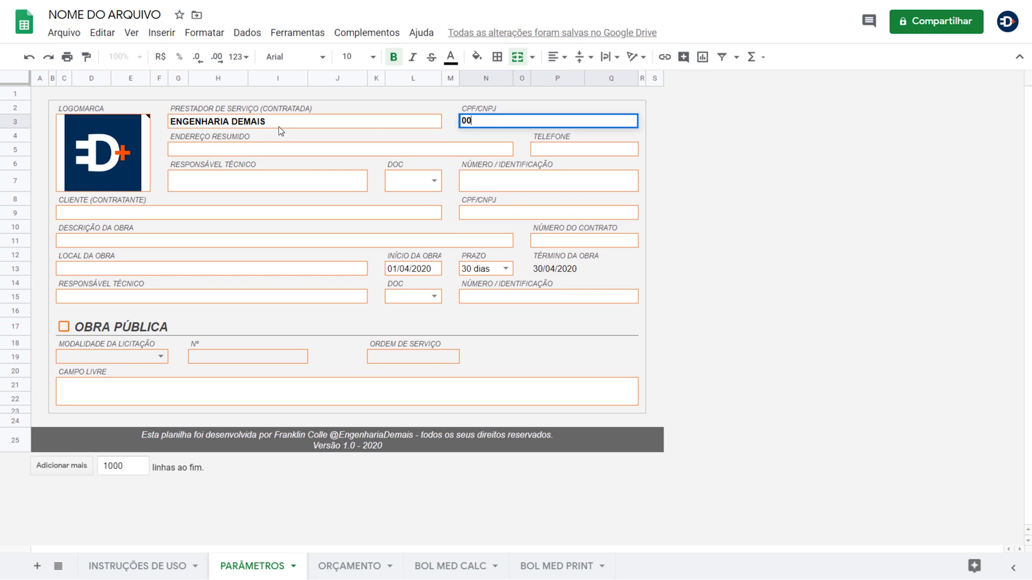
pyautogui.write('.000.')
pyautogui.write('000/0001-99')
pyautogui.press('Return')
pyautogui.click(286, 153)
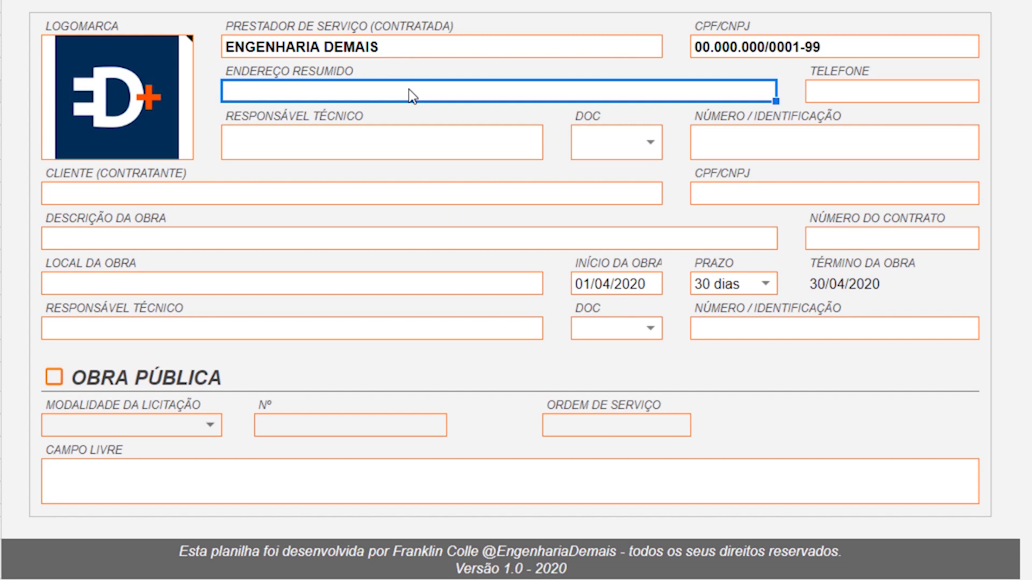
pyautogui.press('Tab')
# - Fill in the technical manager's name, choose CREA as DOC, and enter the registration number
pyautogui.press('Tab')
pyautogui.press('Tab')
pyautogui.hotkey('alt', 'Down')
pyautogui.press('Down')
pyautogui.press('Return')
pyautogui.press('Tab')
pyautogui.write('234234 -D/RN')
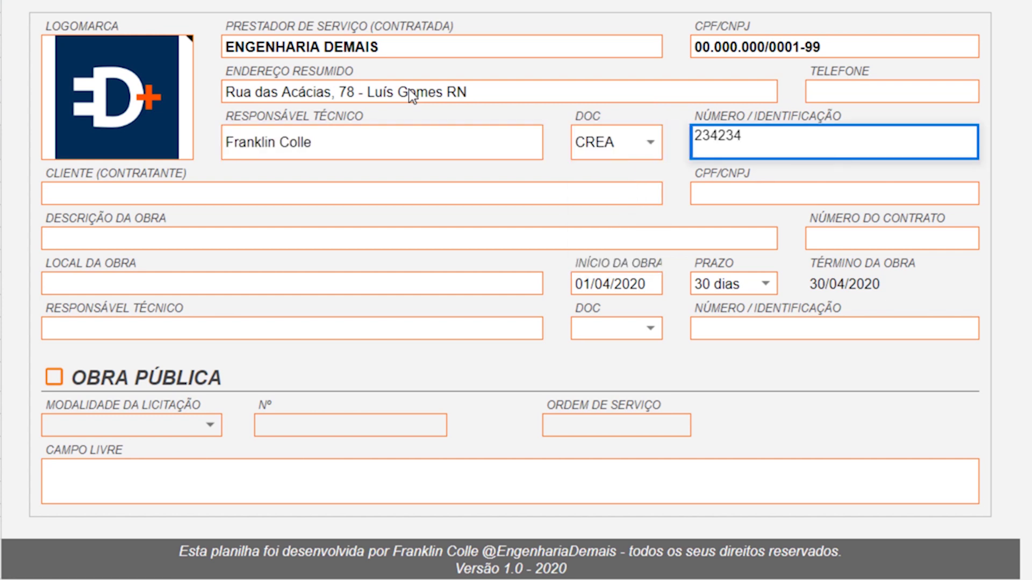
pyautogui.hotkey('shift', 'Tab')
pyautogui.press('Tab')
pyautogui.press('F2')
pyautogui.write('| Visto 324234 - D/AP')
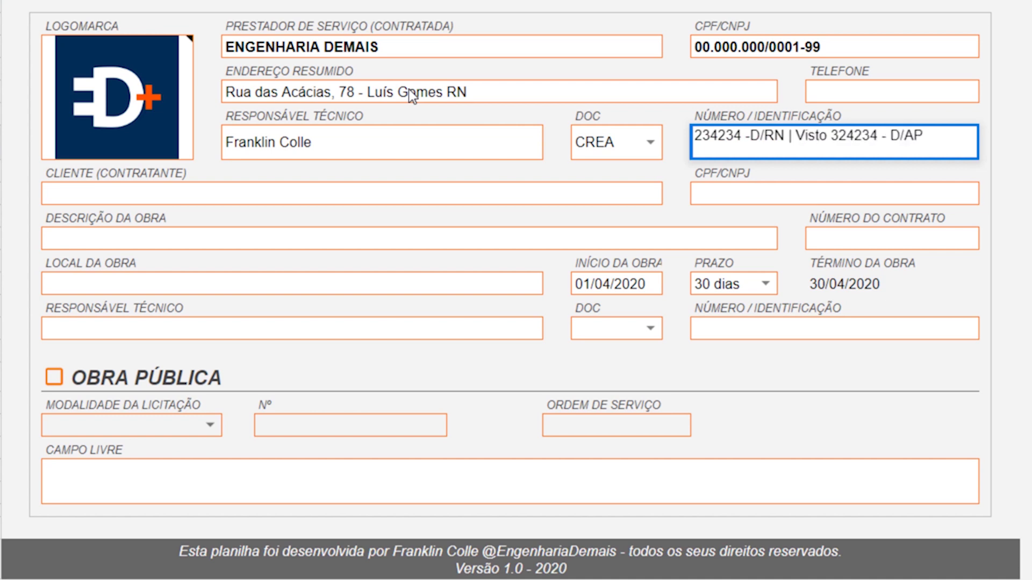
pyautogui.press('Return')
# - Set the client to Prefeitura Municipal de Luís Gomes
pyautogui.hotkey('shift', 'Tab')
pyautogui.write('Dr. Rulano')
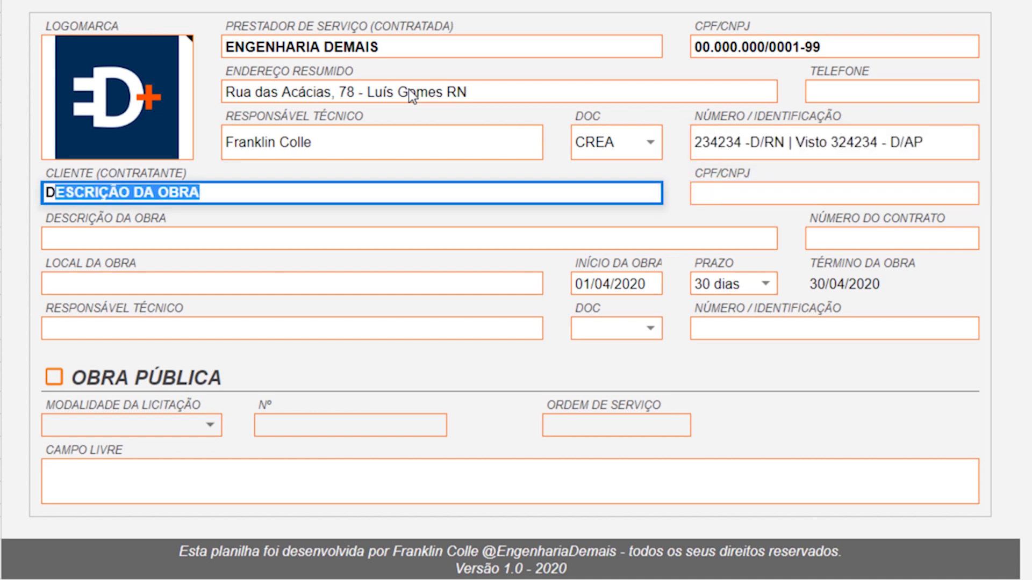
pyautogui.press('BackSpace')
pyautogui.press('BackSpace')
pyautogui.press('BackSpace')
pyautogui.press('BackSpace')
pyautogui.press('BackSpace')
pyautogui.press('BackSpace')
pyautogui.write('Fulano de Tal')
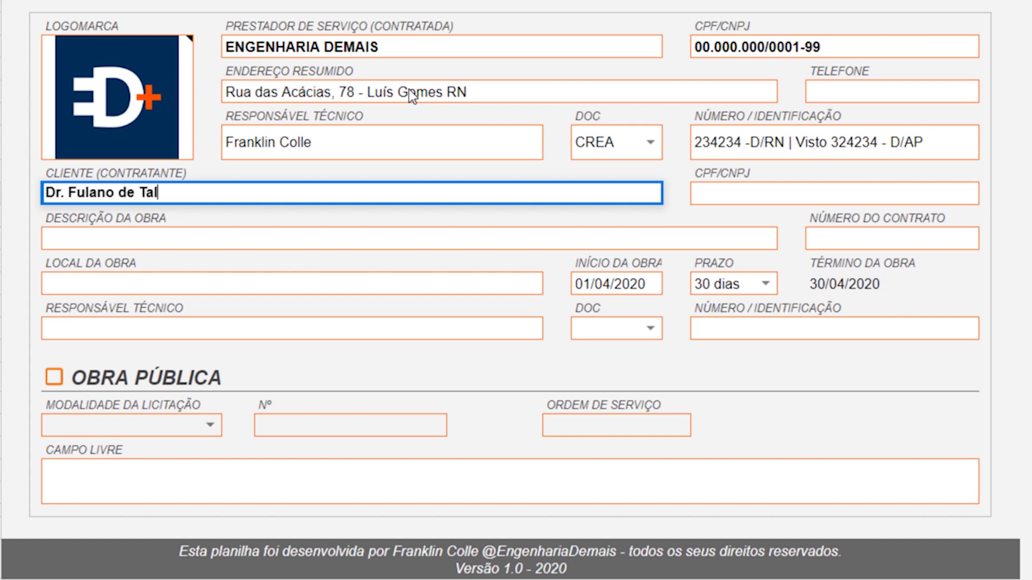
pyautogui.press('Tab')
pyautogui.press('Down')
pyautogui.press('Down')
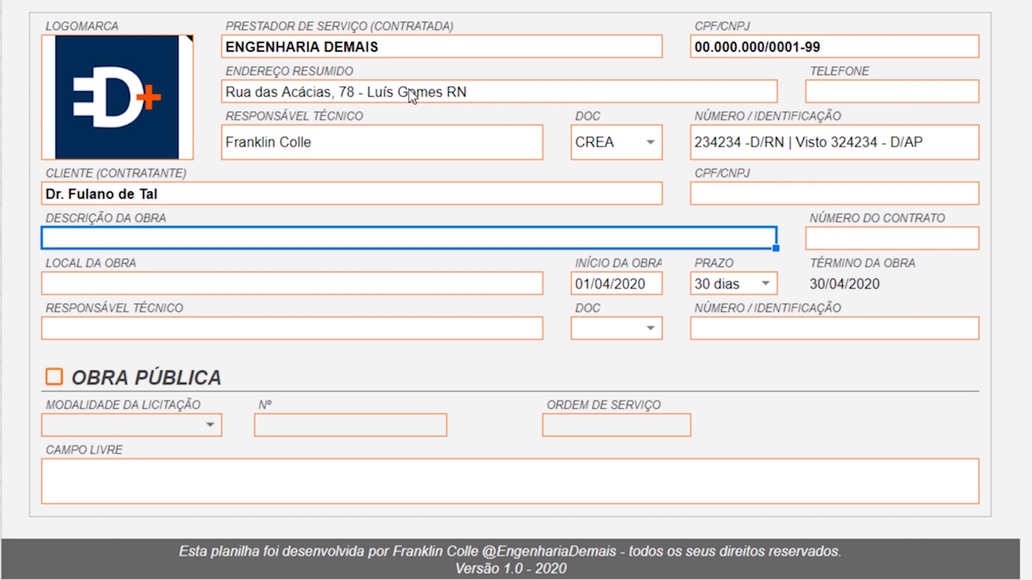
pyautogui.press('Up')
pyautogui.press('Left')
pyautogui.write('Prefeitu')
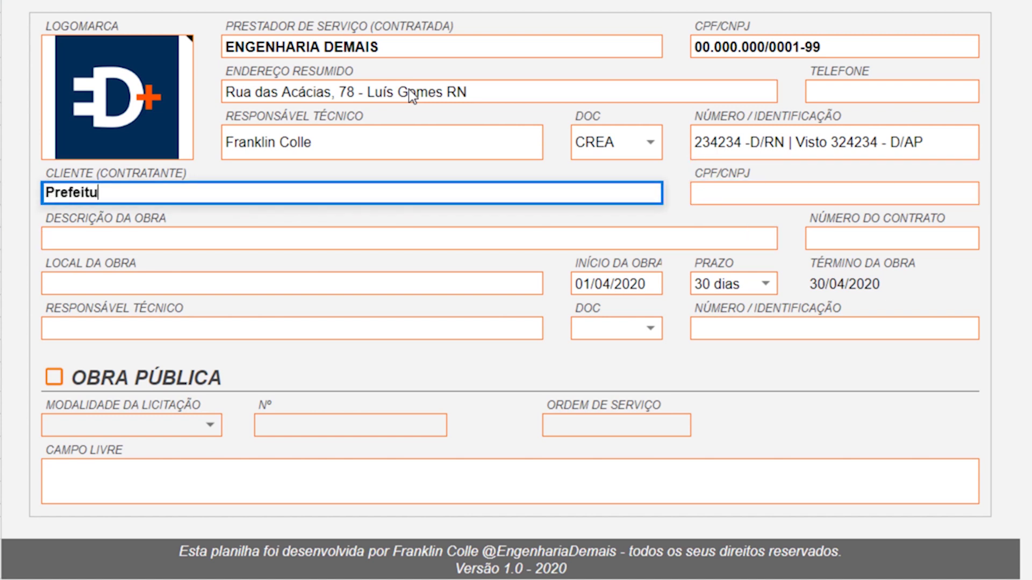
pyautogui.write('ra Municipal de Luís Gomes')
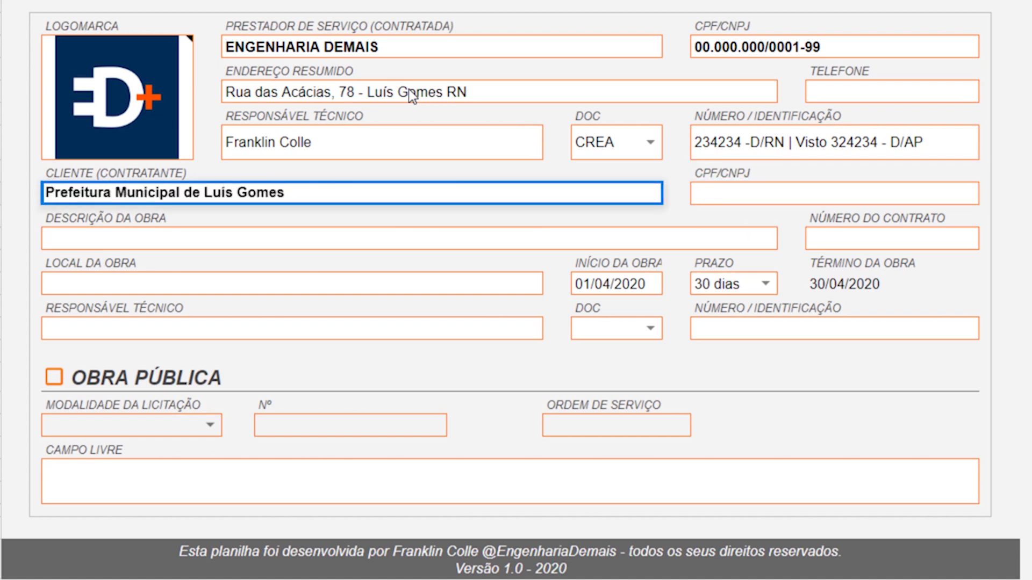
pyautogui.press('Return')
# - Enter description 'Pavimentação asfáltica com blocos sextavados', contract number 3245 and location Luís Gomes
pyautogui.write('Pavimentação asfáltica com B')
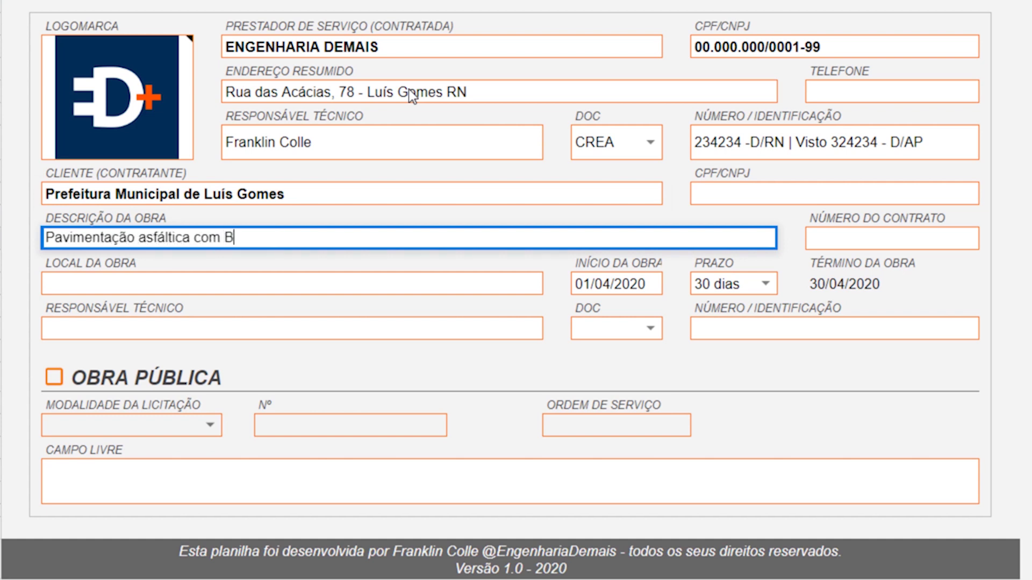
pyautogui.press('BackSpace')
pyautogui.write('blocos sextavados')
pyautogui.press('Tab')
pyautogui.press('Right')
pyautogui.write('3245')
pyautogui.press('Return')
pyautogui.press('Left')
pyautogui.press('Left')
pyautogui.press('Left')
pyautogui.press('Left')
pyautogui.press('Left')
pyautogui.press('Left')
pyautogui.write('Luís Gomes')
pyautogui.press('Tab')
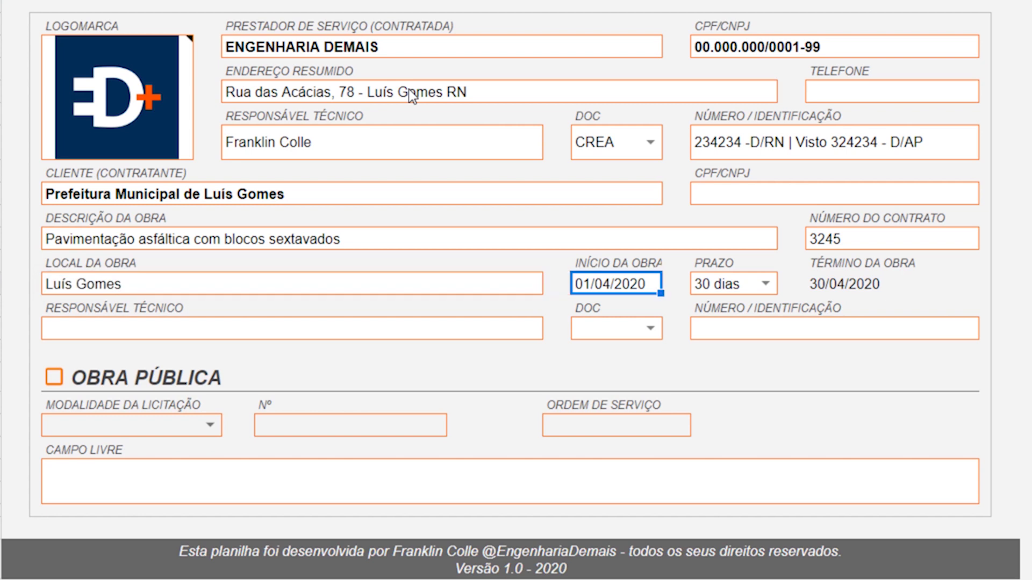
pyautogui.press('Return')
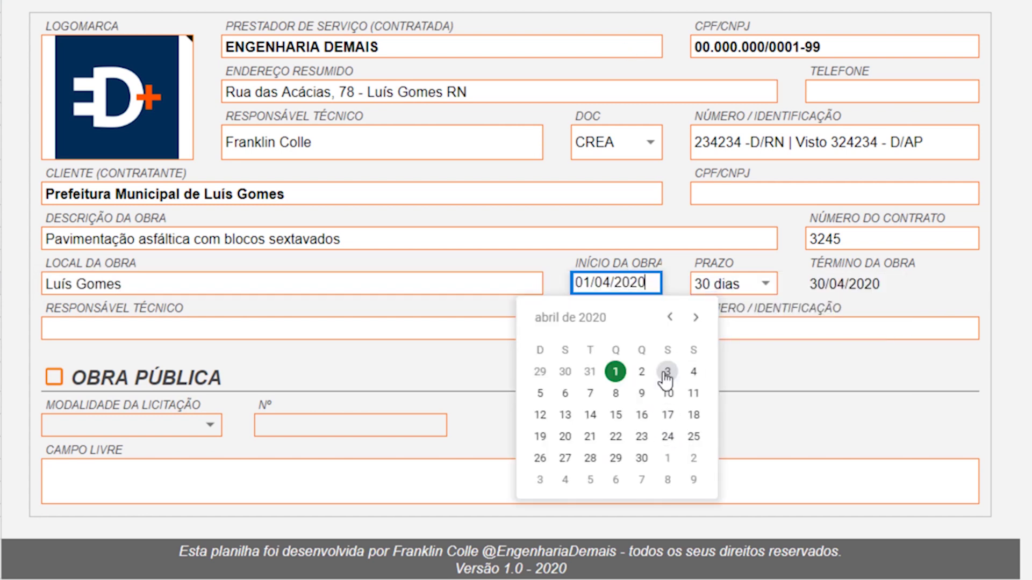
# - Set the start date to 03/04/2020 and mark it OBRA PÚBLICA with Tomada de Preços bidding
pyautogui.click(667, 372)
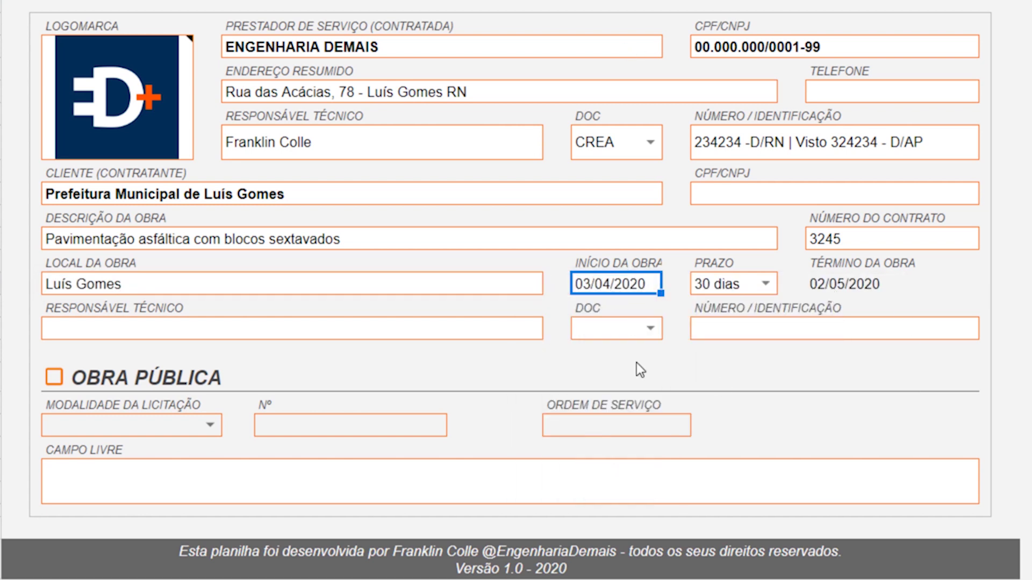
pyautogui.click(188, 328)
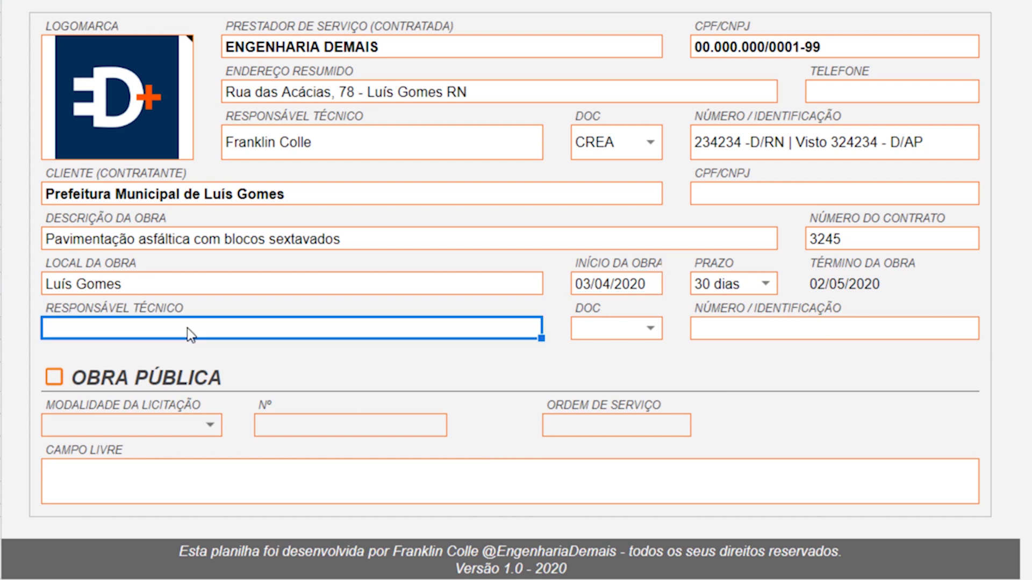
pyautogui.click(54, 376)
pyautogui.click(157, 421)
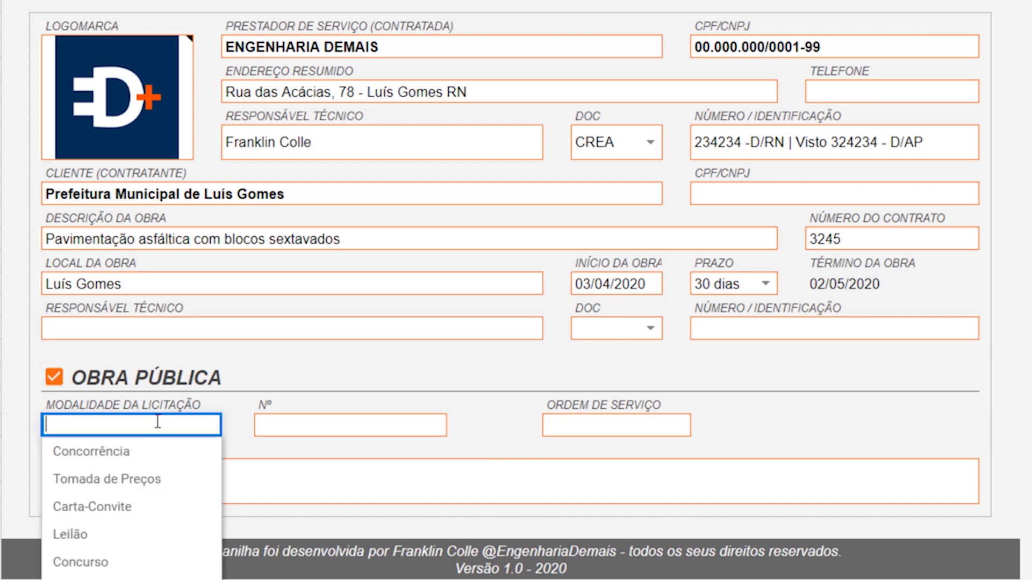
pyautogui.click(147, 484)
# - Fill in the tender and service-order numbers, then go to the ORÇAMENTO sheet
pyautogui.click(290, 429)
pyautogui.write('234234')
pyautogui.press('Tab')
pyautogui.write('098234')
pyautogui.press('Return')
pyautogui.click(401, 497)
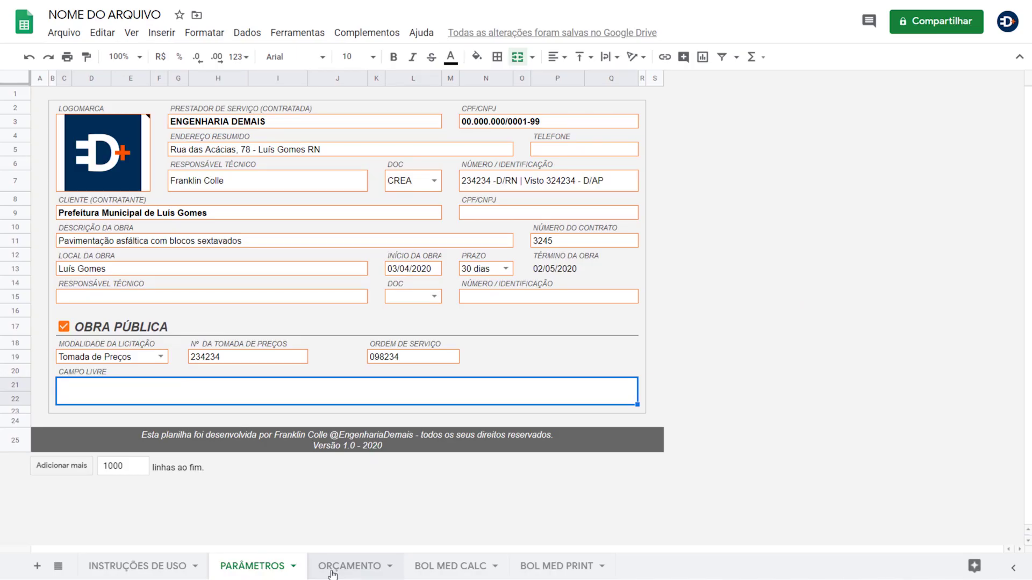
pyautogui.click(332, 567)
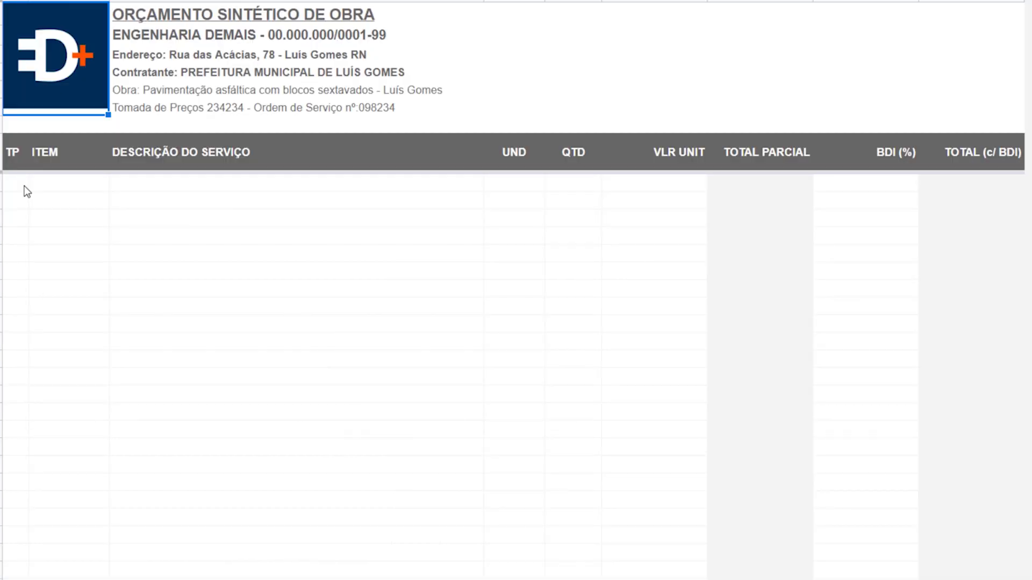
# - Fill the first budget row with type A, item 01 and description SERVIÇOS PRELIMINARES
pyautogui.click(24, 187)
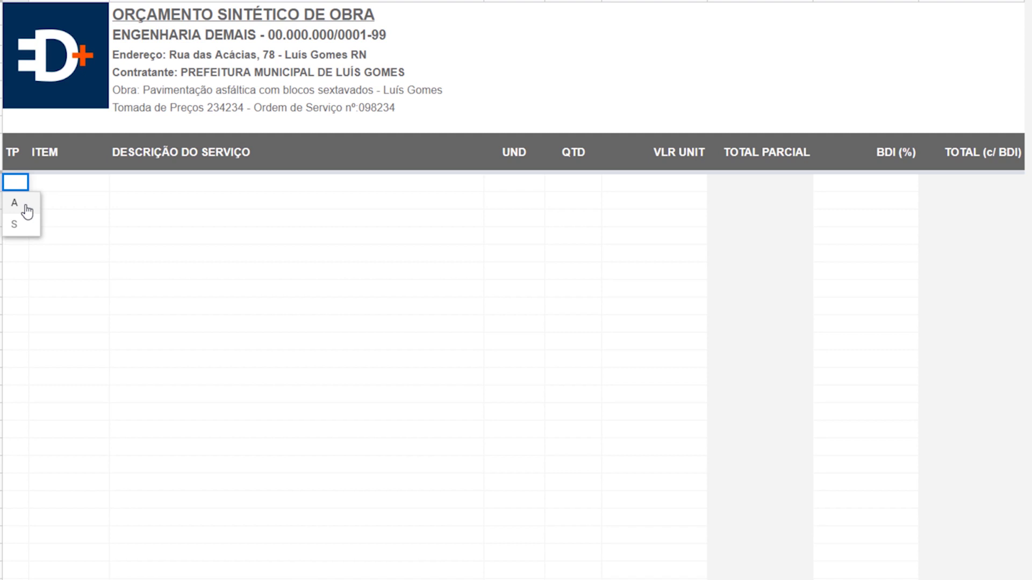
pyautogui.click(26, 206)
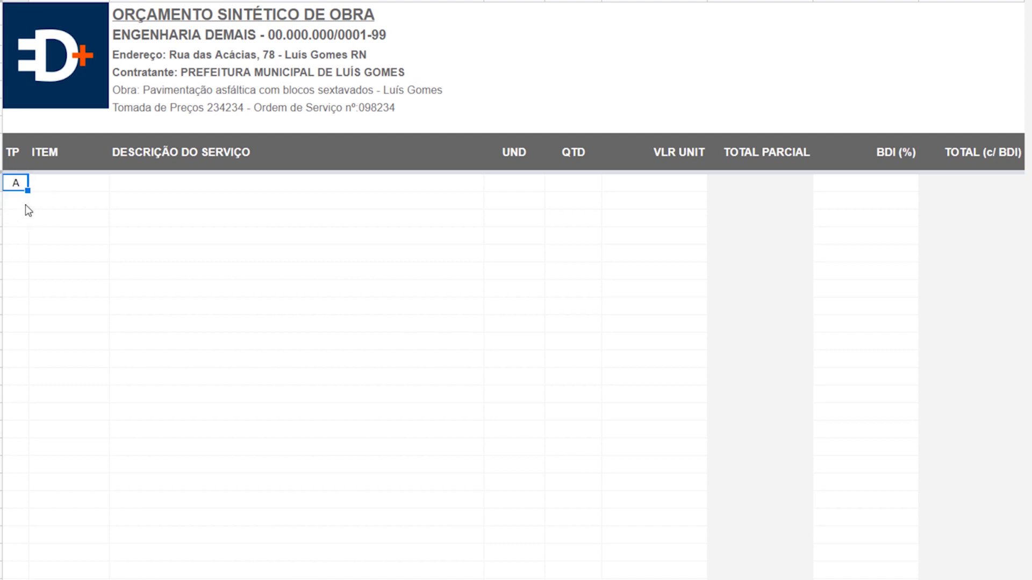
pyautogui.click(75, 191)
pyautogui.write('01')
pyautogui.press('Tab')
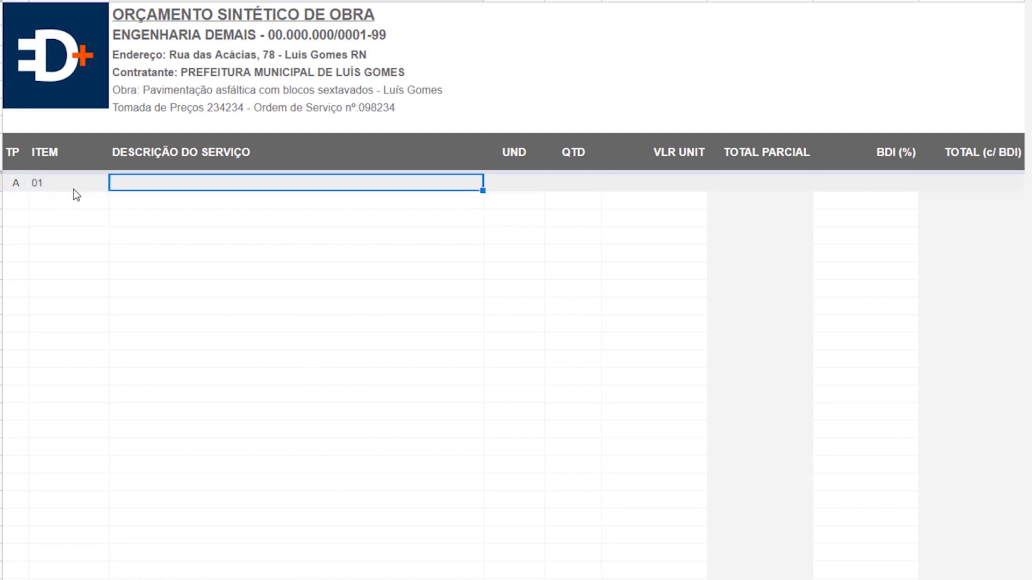
pyautogui.click(74, 189)
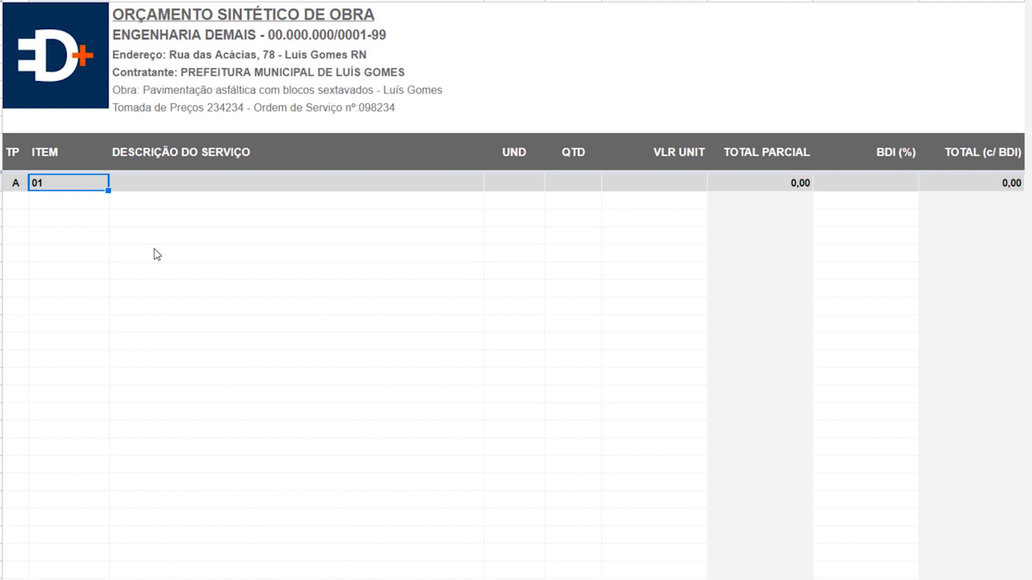
pyautogui.click(178, 191)
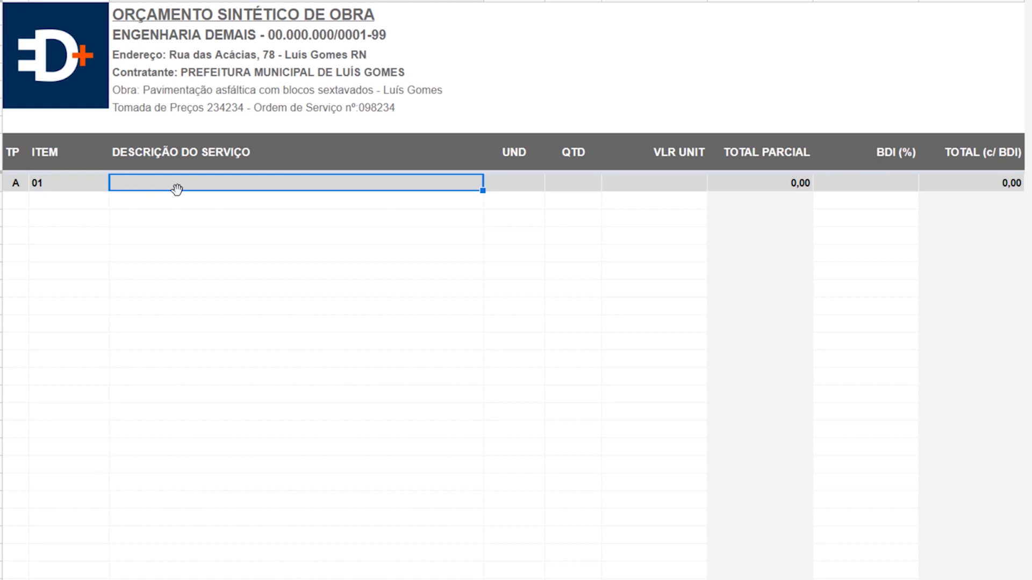
pyautogui.write('serviço')
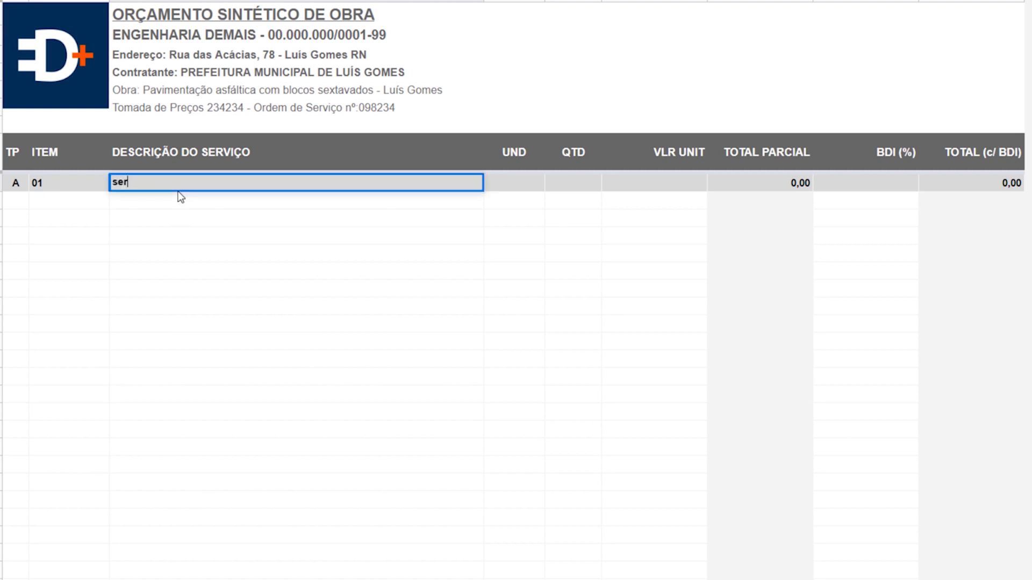
pyautogui.press('BackSpace')
pyautogui.press('BackSpace')
pyautogui.press('BackSpace')
pyautogui.press('BackSpace')
pyautogui.press('BackSpace')
pyautogui.press('BackSpace')
pyautogui.press('BackSpace')
pyautogui.write('SERVIÇOS PRELIMI')
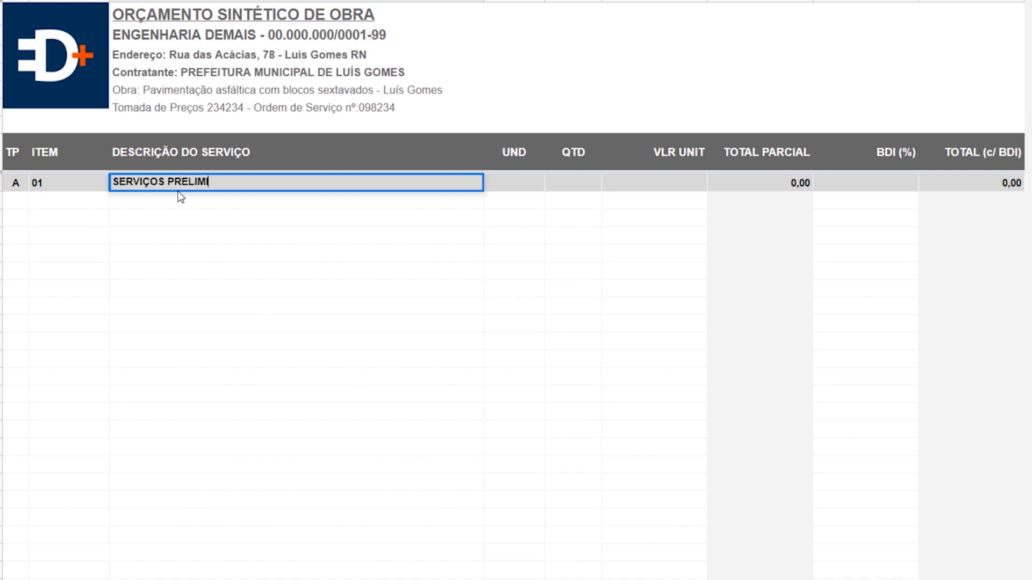
pyautogui.write('NARES')
pyautogui.press('Return')
pyautogui.press('Left')
pyautogui.press('Left')
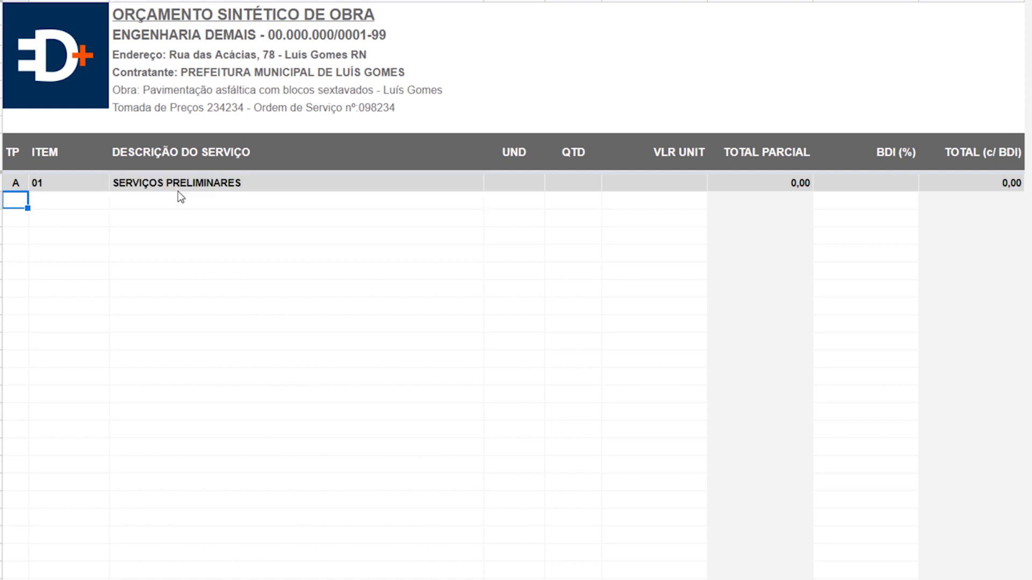
# - Add row S 01.01 PLACA DE OBRA: unit M2, quantity 6, unit price 255,79
pyautogui.write('S')
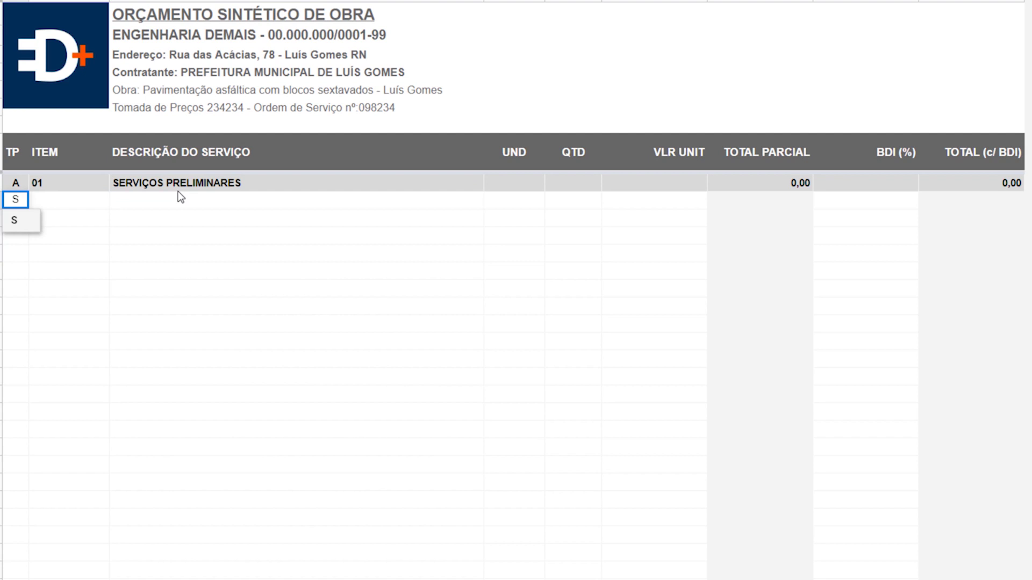
pyautogui.press('Tab')
pyautogui.write('01.0')
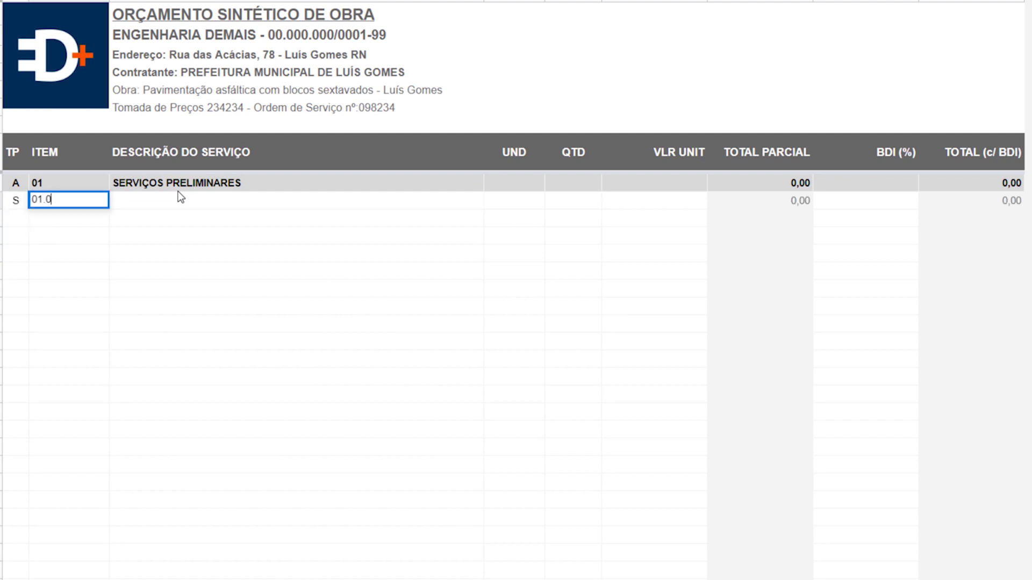
pyautogui.write('1')
pyautogui.press('Tab')
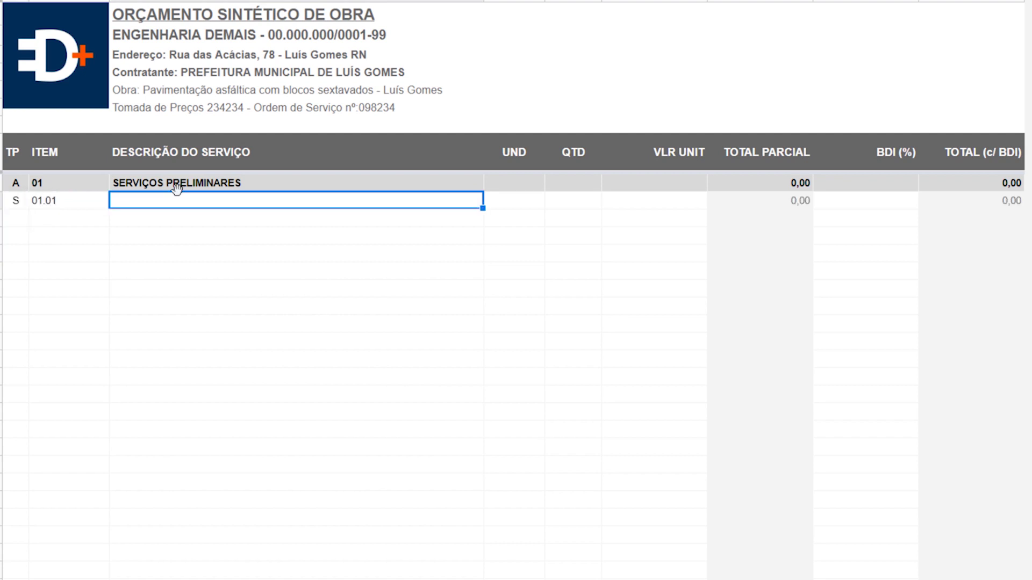
pyautogui.write('PLACA DE OBRA')
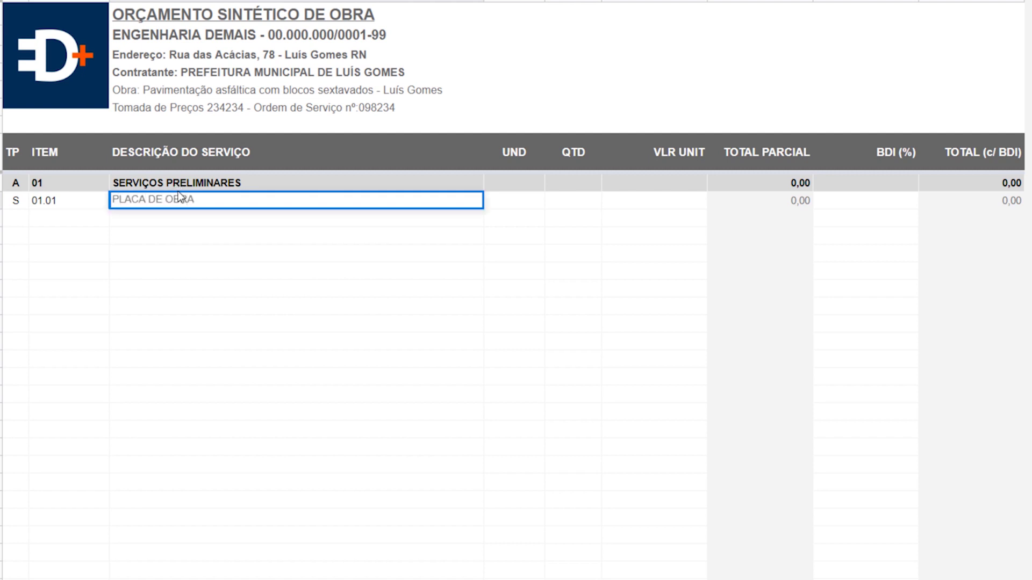
pyautogui.press('Tab')
pyautogui.press('Tab')
pyautogui.hotkey('shift', 'Tab')
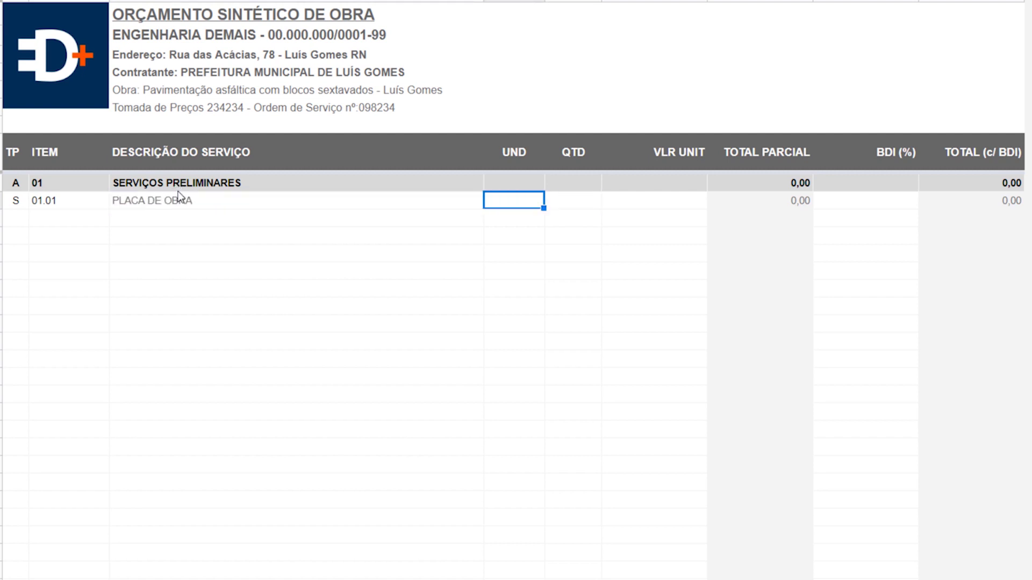
pyautogui.write('M2')
pyautogui.press('Tab')
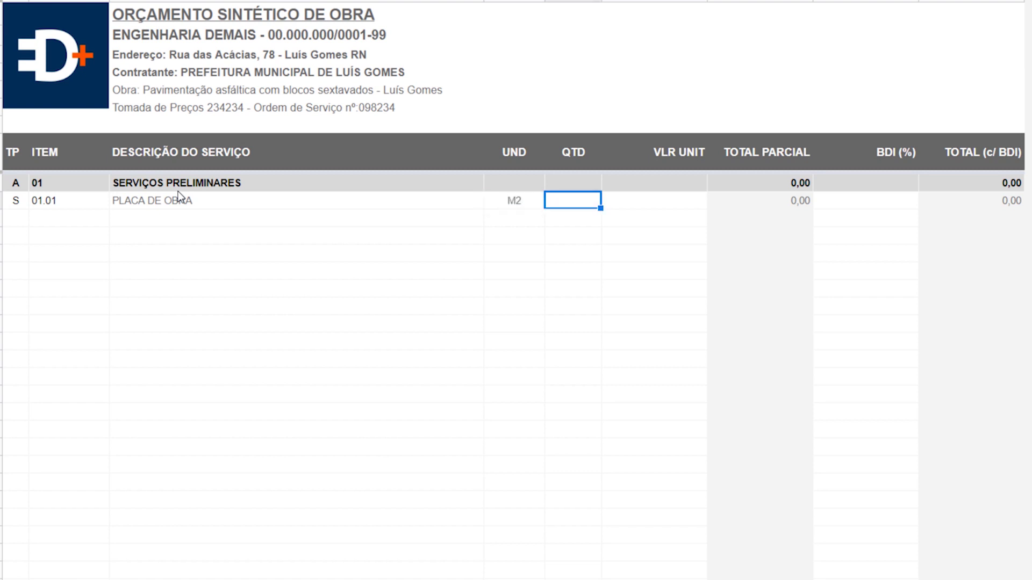
pyautogui.write('6')
pyautogui.press('Tab')
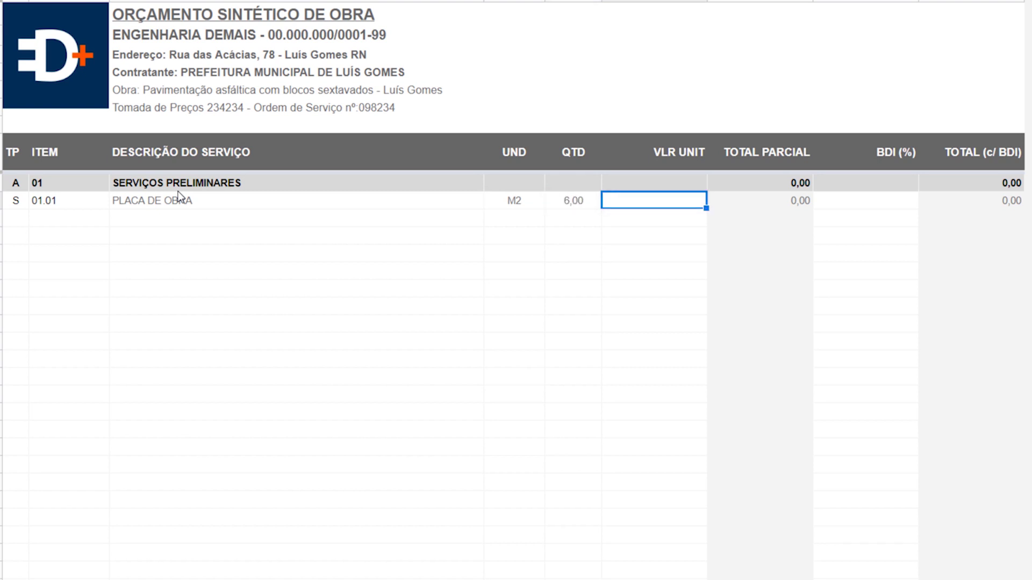
pyautogui.write('2')
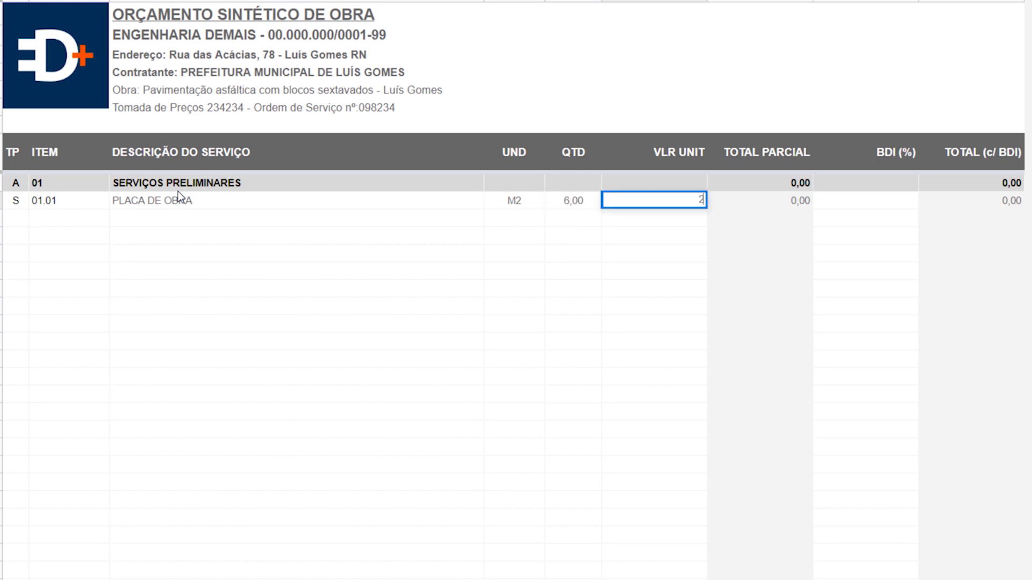
pyautogui.write('55,79')
pyautogui.press('Return')
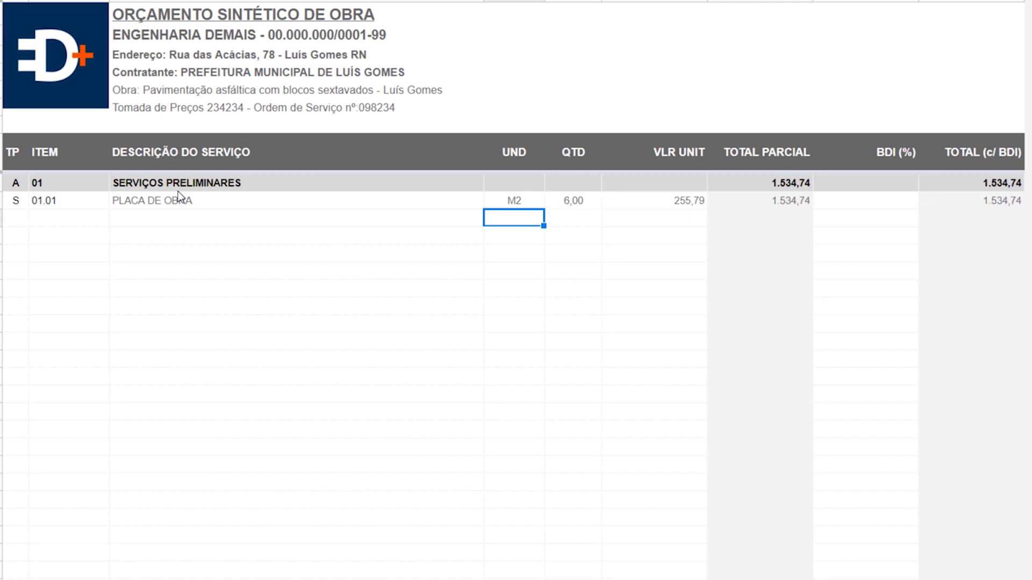
pyautogui.press('Left')
pyautogui.press('Left')
pyautogui.press('Left')
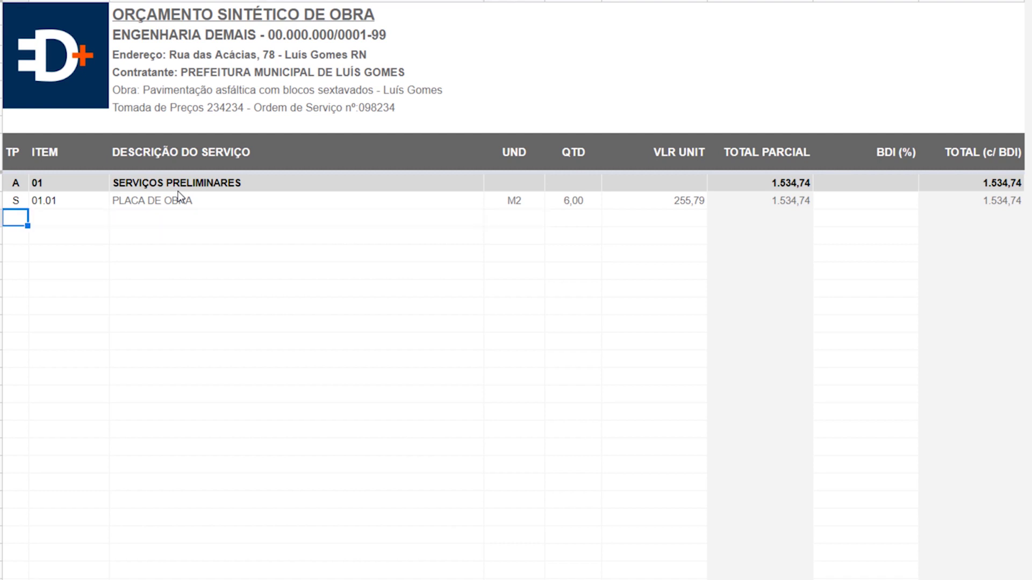
# - Add row S 01.02 CENTRAL DE FÔRMAS: unit M2, quantity 48, unit price 221
pyautogui.write('S')
pyautogui.press('Tab')
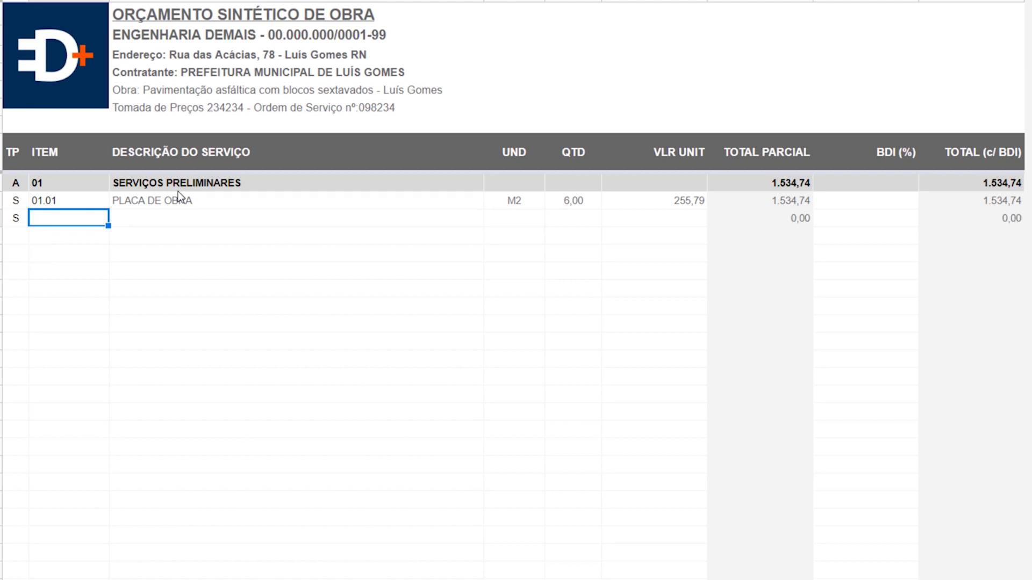
pyautogui.write('01.0')
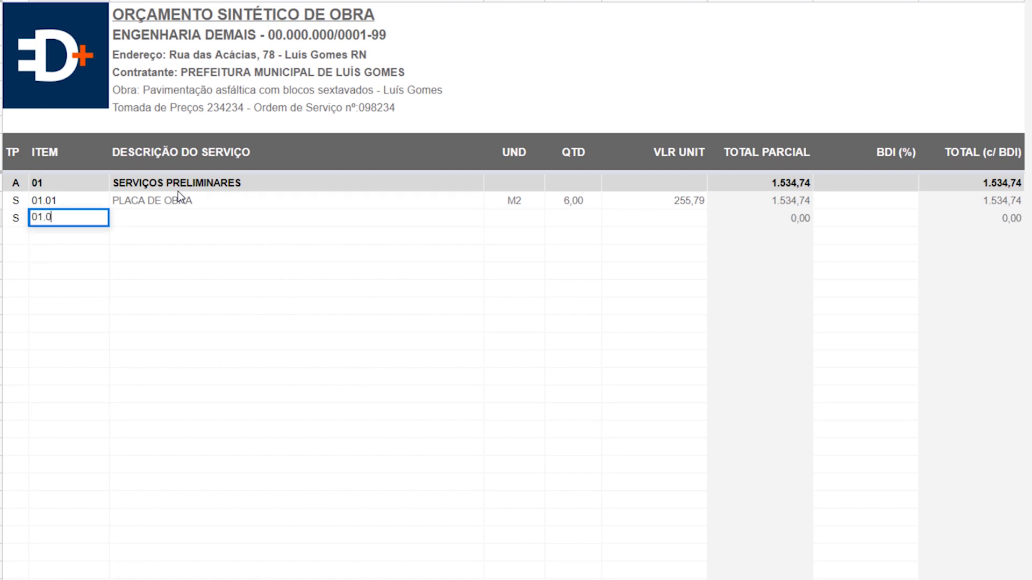
pyautogui.write('2')
pyautogui.press('Tab')
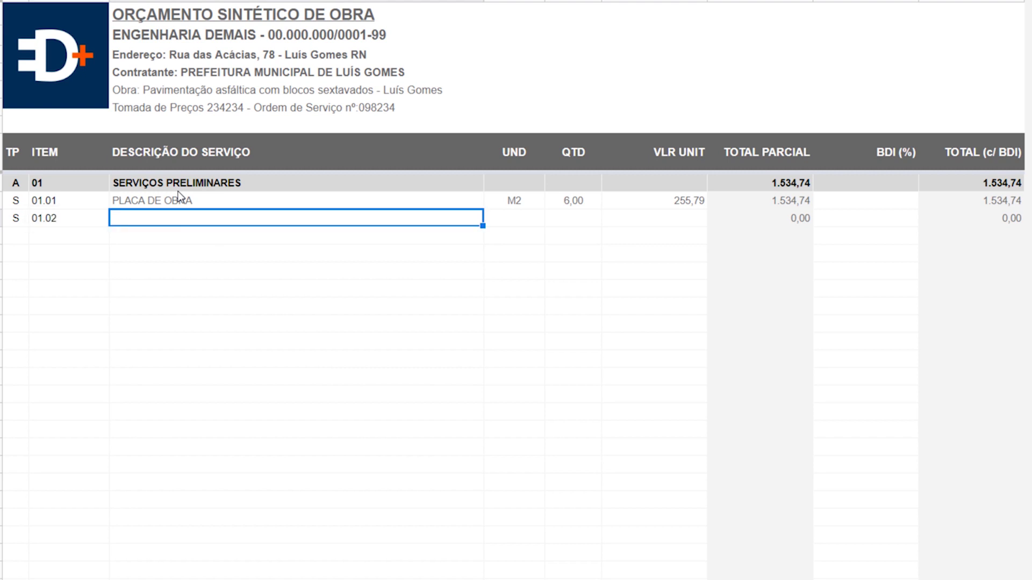
pyautogui.write('CENTRAL DE FÔRMAS')
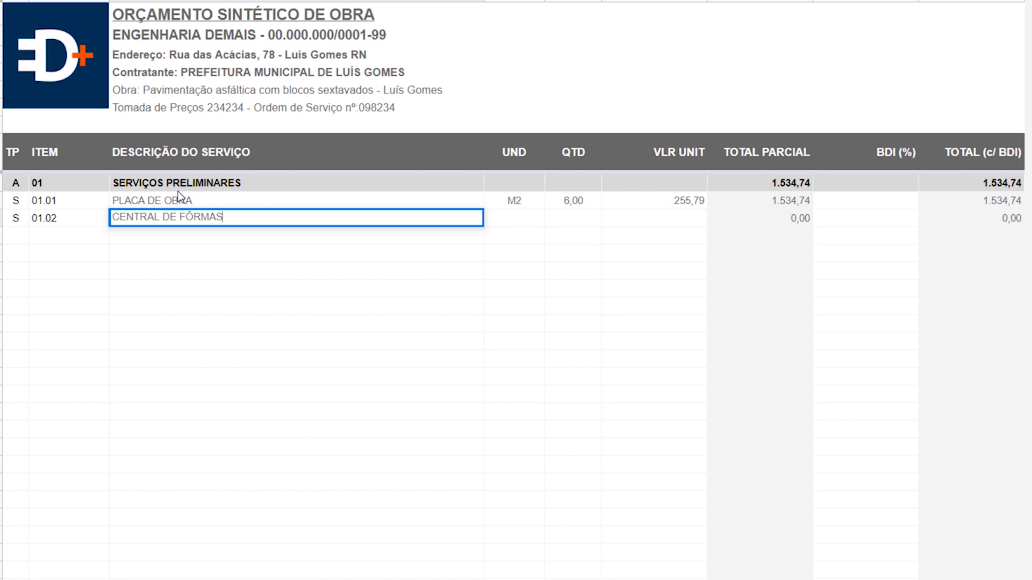
pyautogui.press('Tab')
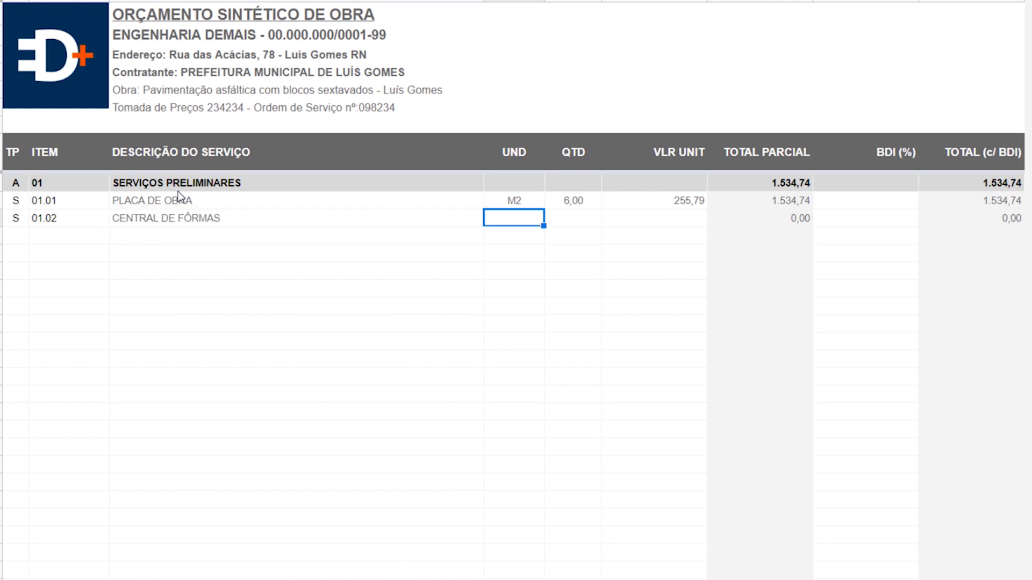
pyautogui.write('M')
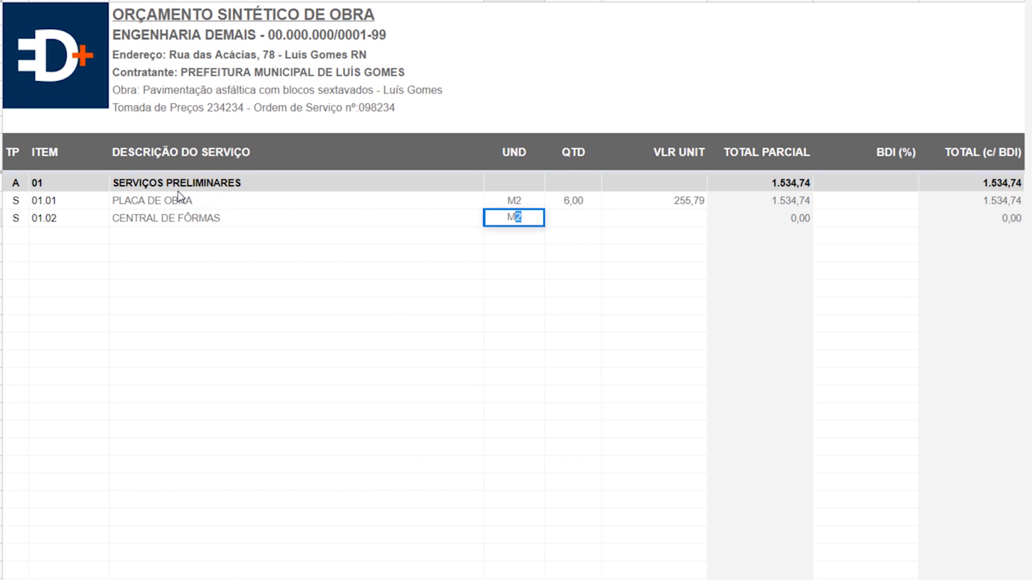
pyautogui.write('3')
pyautogui.press('Tab')
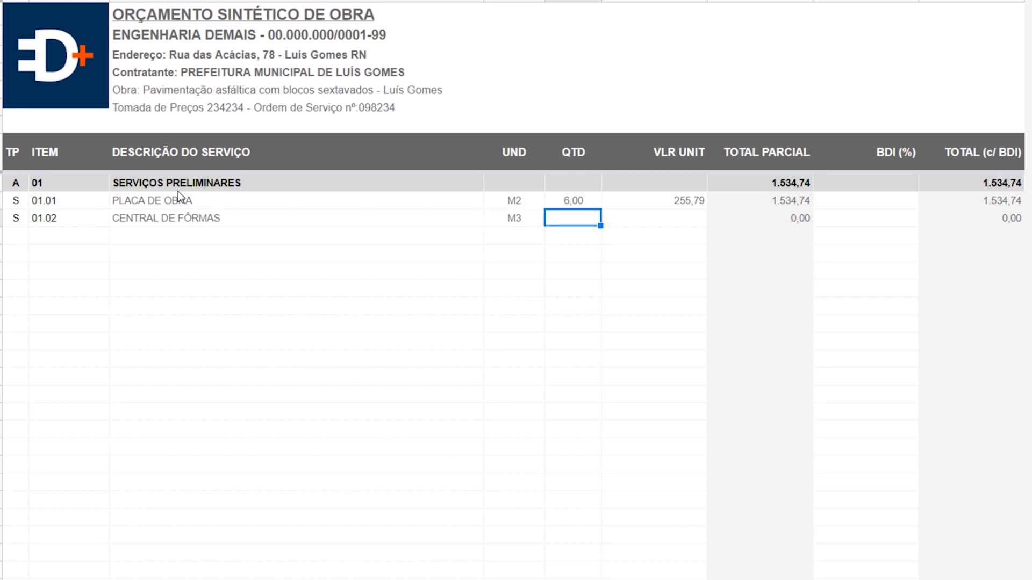
pyautogui.write('48')
pyautogui.press('Left')
pyautogui.write('M2')
pyautogui.press('Tab')
pyautogui.press('Tab')
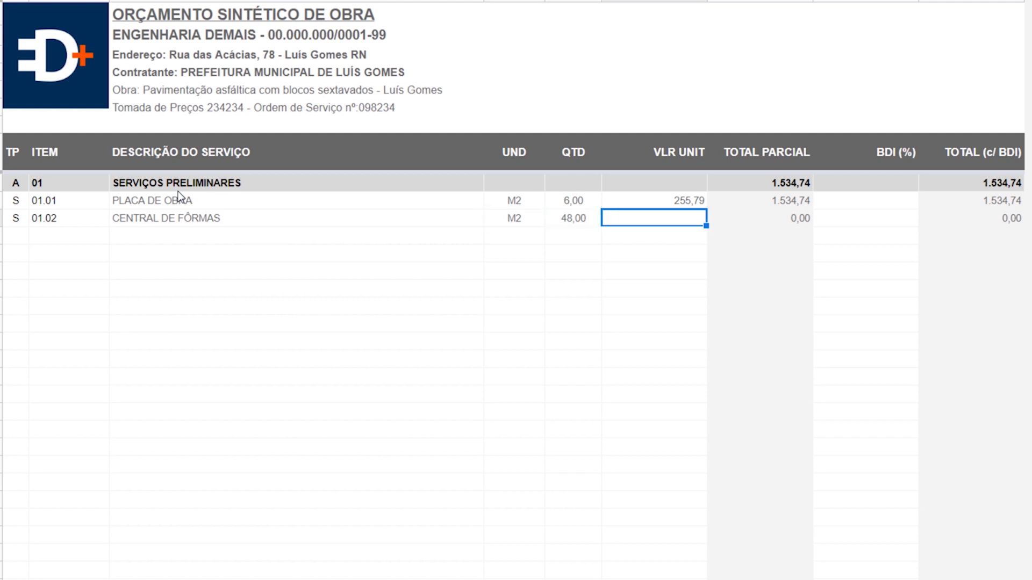
pyautogui.write('221')
pyautogui.press('Return')
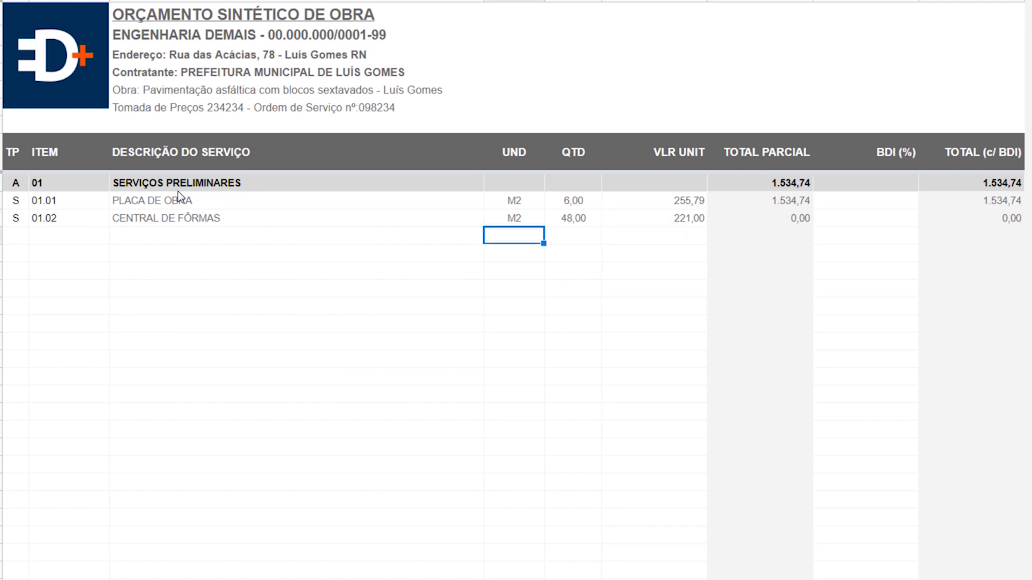
pyautogui.press('Up')
pyautogui.press('Up')
pyautogui.press('Right')
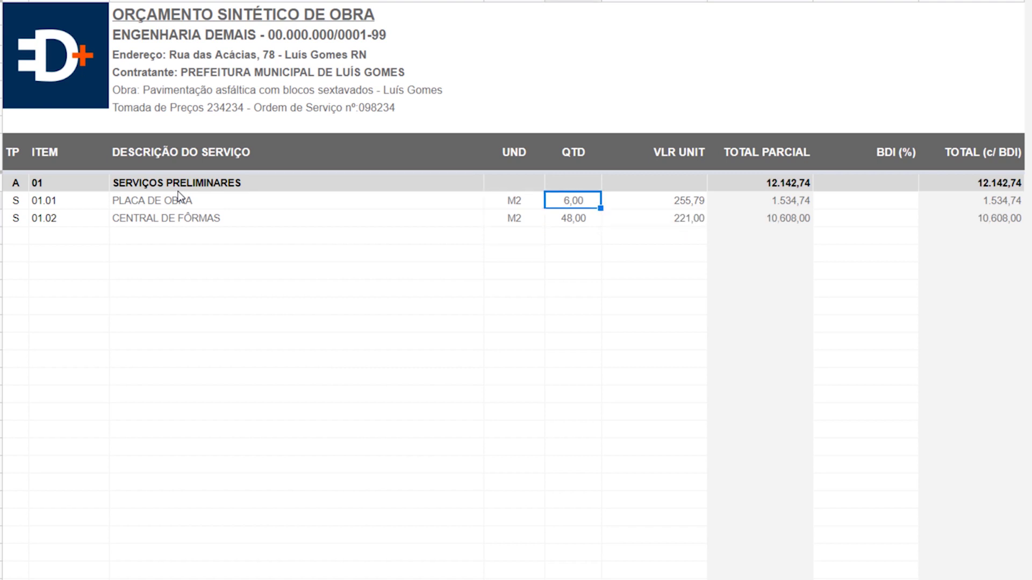
pyautogui.press('Left')
pyautogui.press('Left')
pyautogui.press('Left')
pyautogui.press('Left')
pyautogui.press('Down')
pyautogui.press('Down')
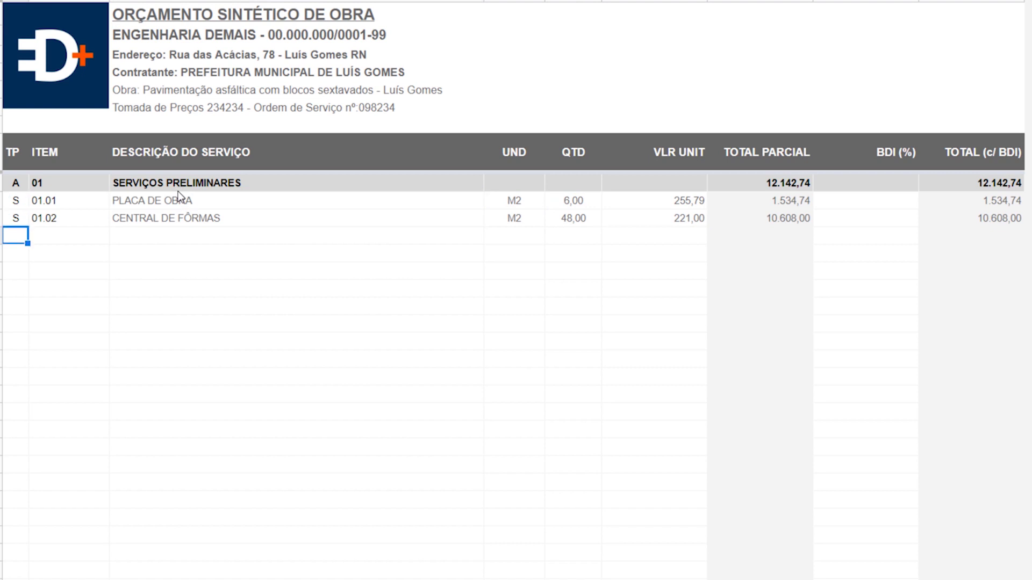
pyautogui.press('Down')
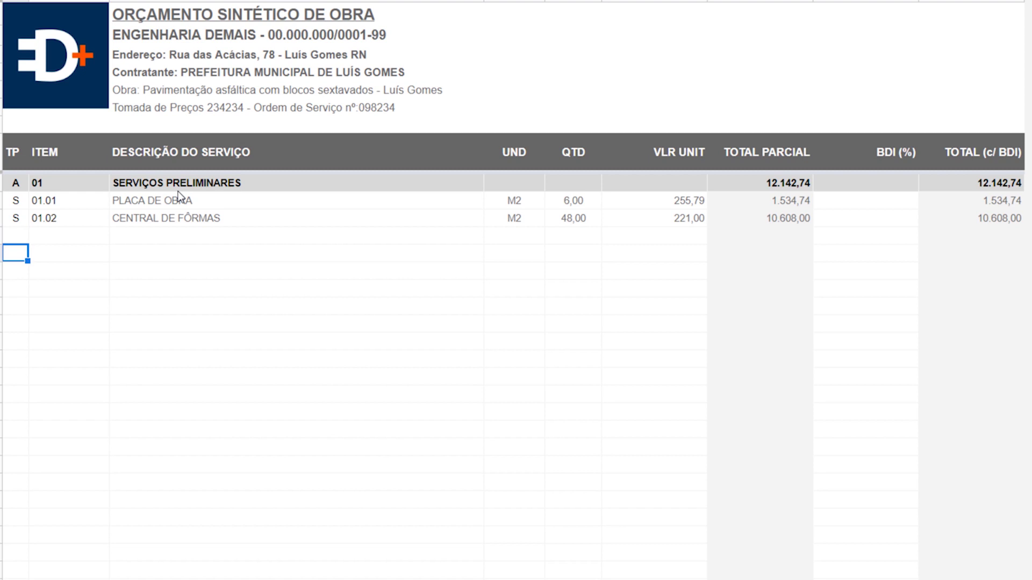
# - Add section row A 02 ADMINISTRAÇÃO DE OBRA
pyautogui.write('A')
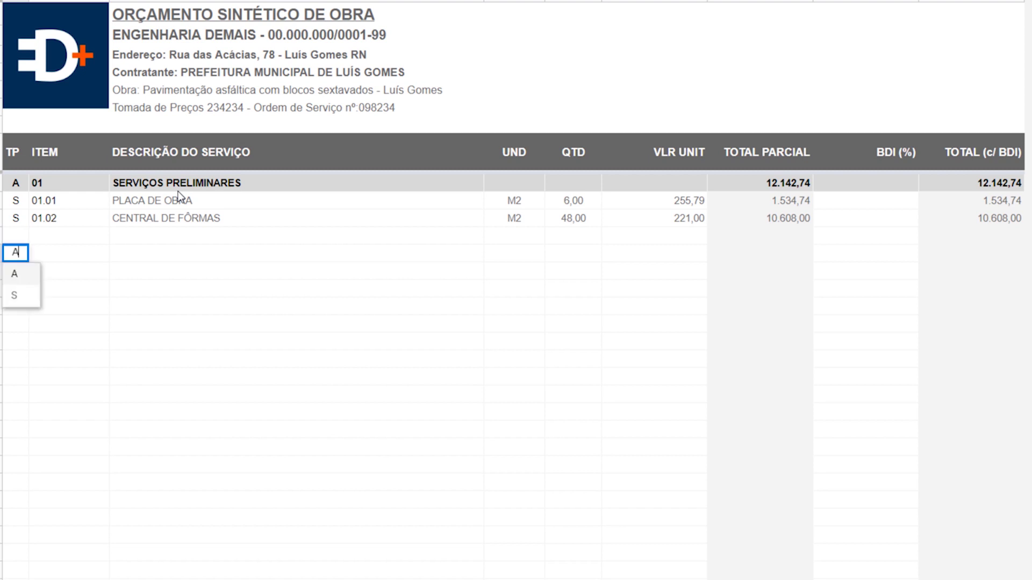
pyautogui.press('Tab')
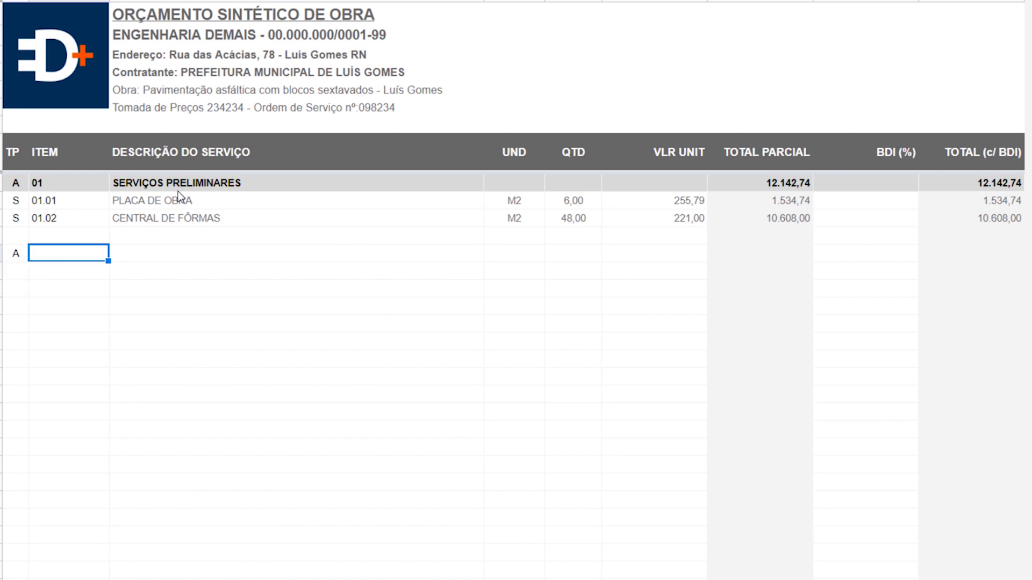
pyautogui.write('02')
pyautogui.press('Tab')
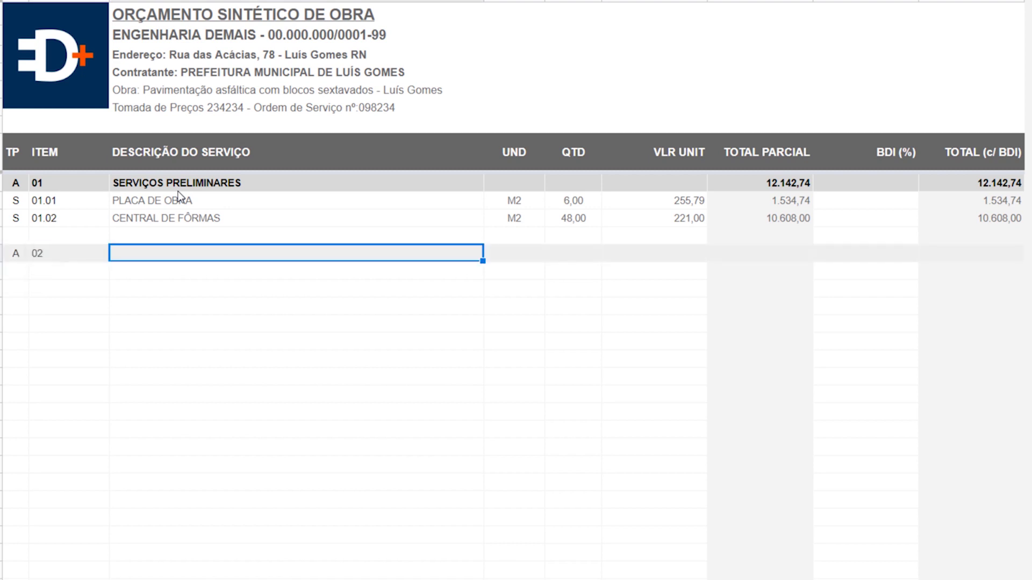
pyautogui.write('ADMINISTR')
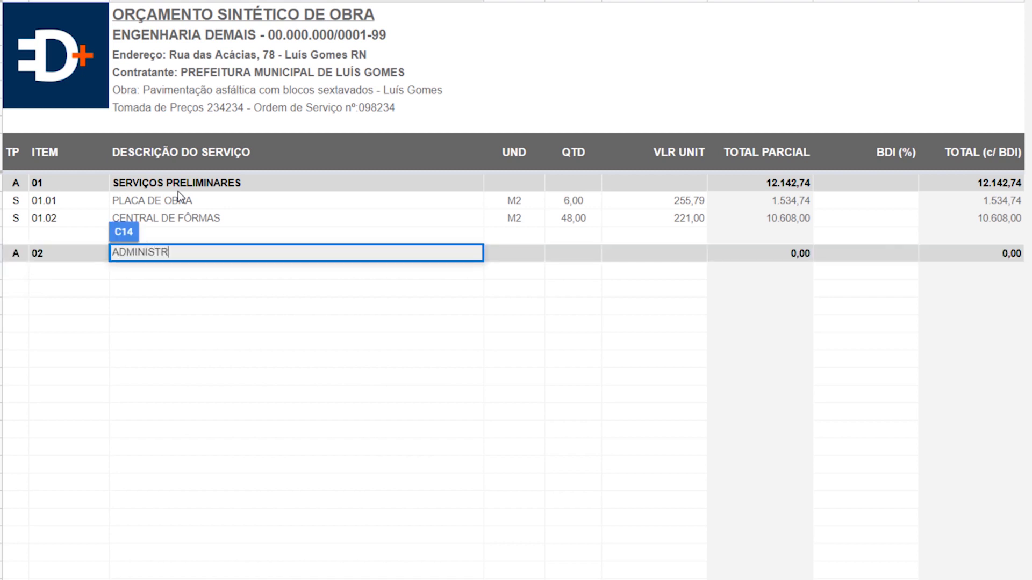
pyautogui.write('AÇÃO DE OBRA')
pyautogui.press('Return')
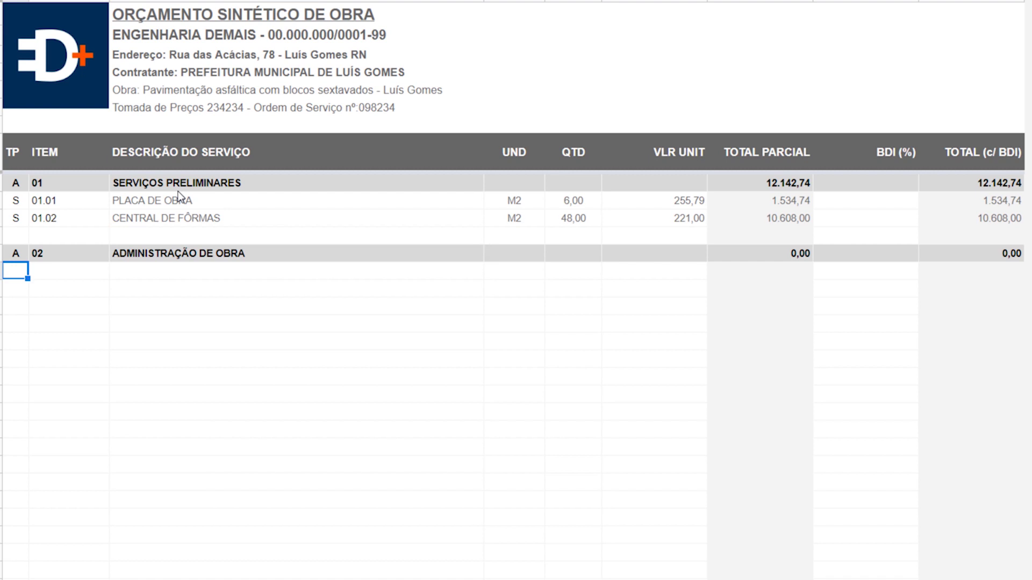
# - Add service row S 02.01 ADMINISTRAÇÃO LOCAL beneath it
pyautogui.write('S')
pyautogui.press('Tab')
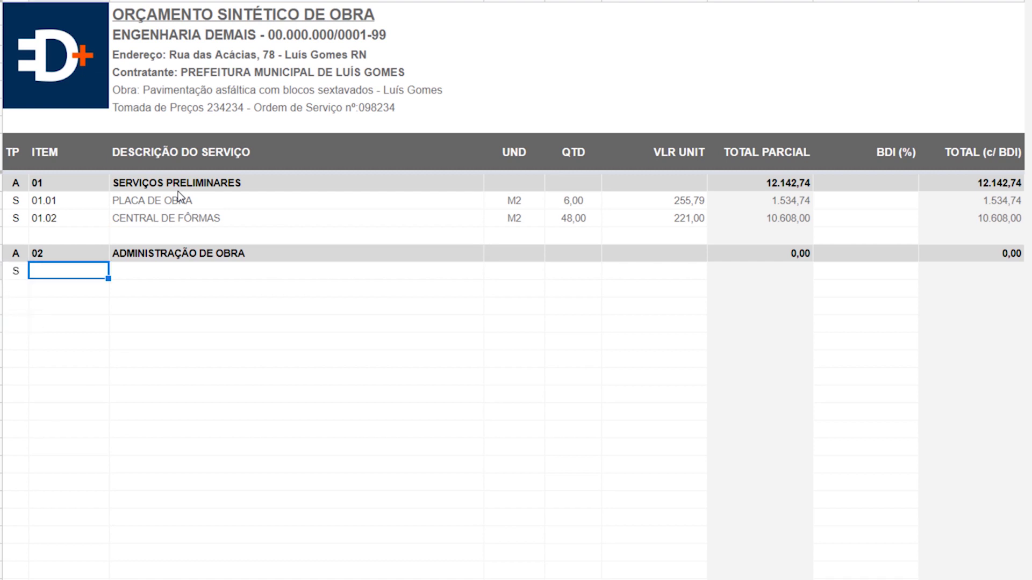
pyautogui.write('02.01')
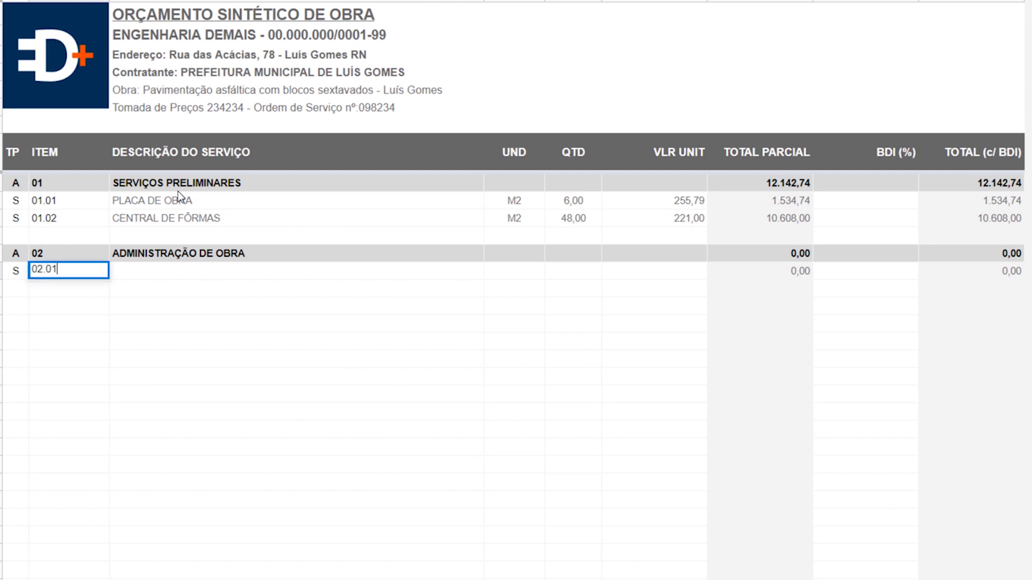
pyautogui.press('Tab')
pyautogui.write('ADMINI')
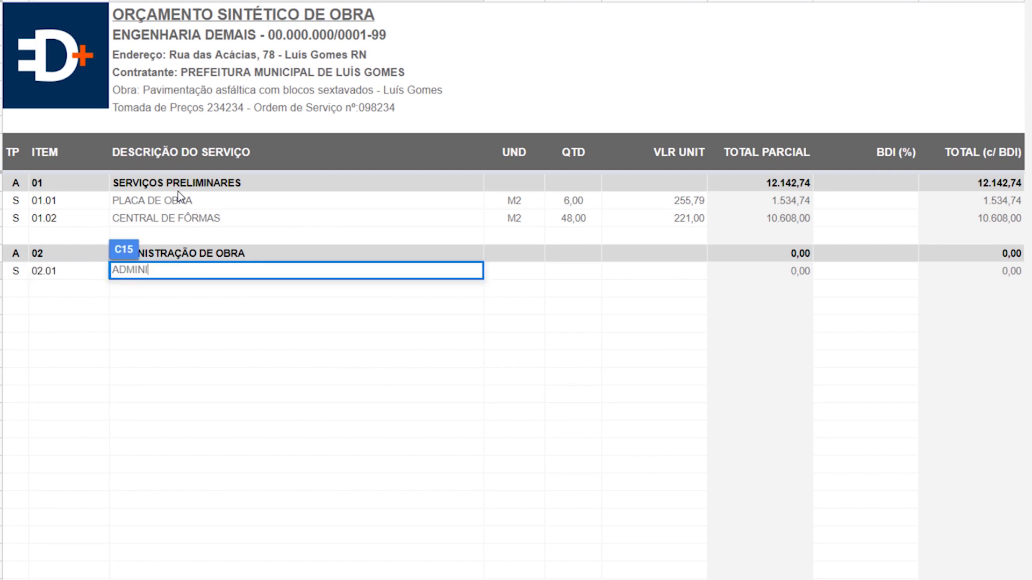
pyautogui.write('STRAÇÃO LOCAL')
pyautogui.press('Tab')
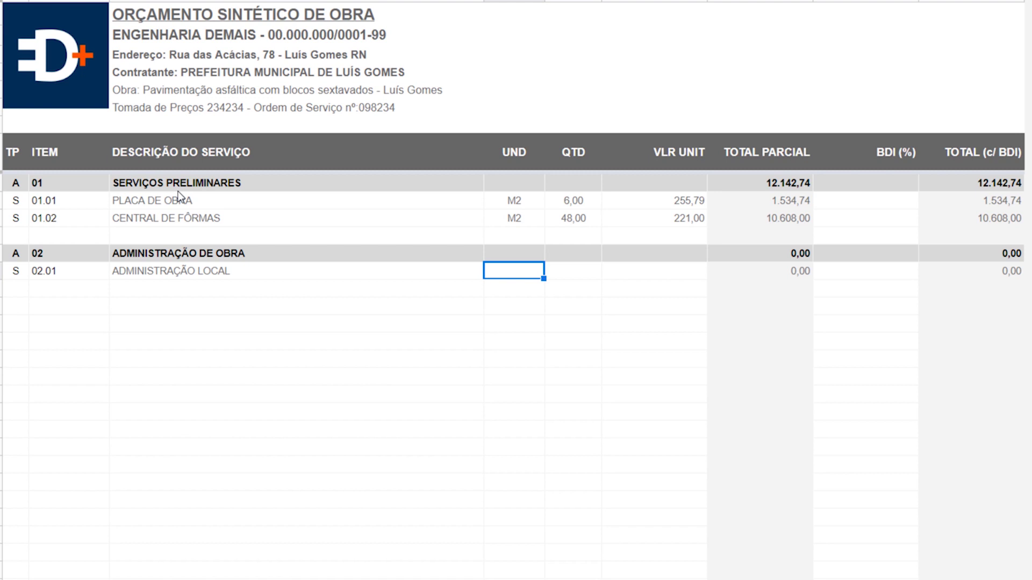
# - Paste the copied budget rows for sections 01–06 starting at section 01's type cell and review them
pyautogui.click(17, 185)
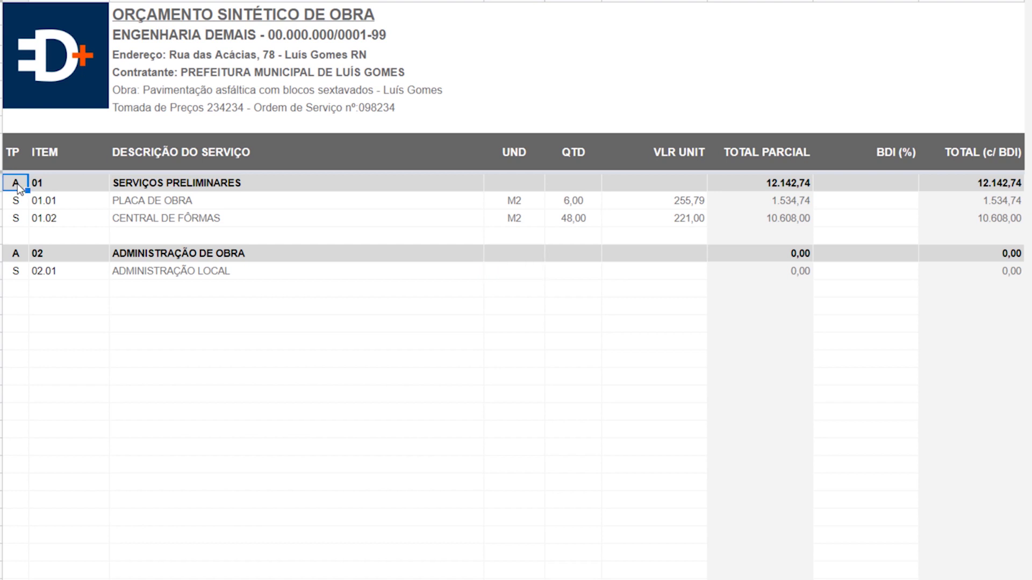
pyautogui.hotkey('ctrl', 'v')
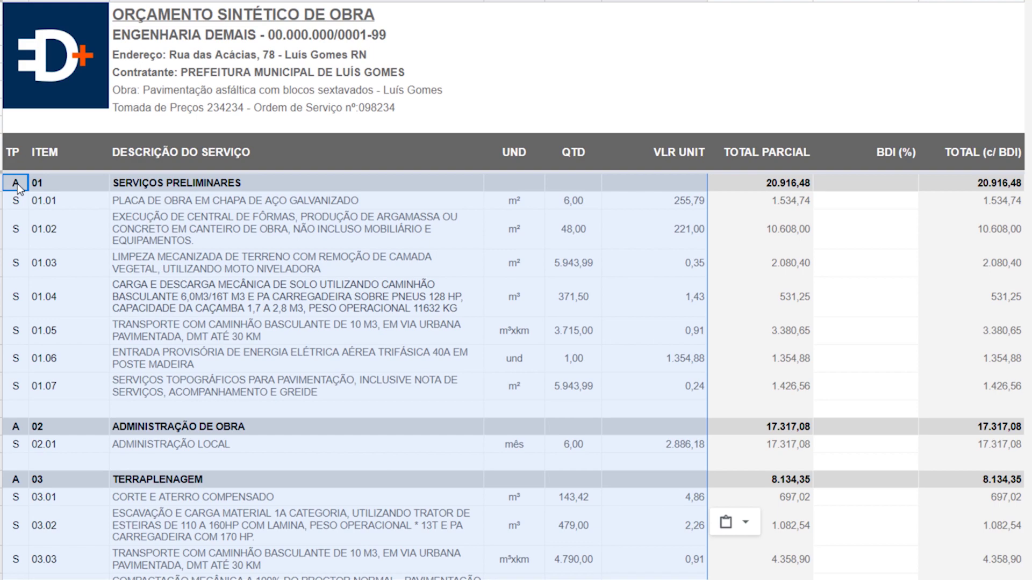
pyautogui.scroll(-10, 279, 327)
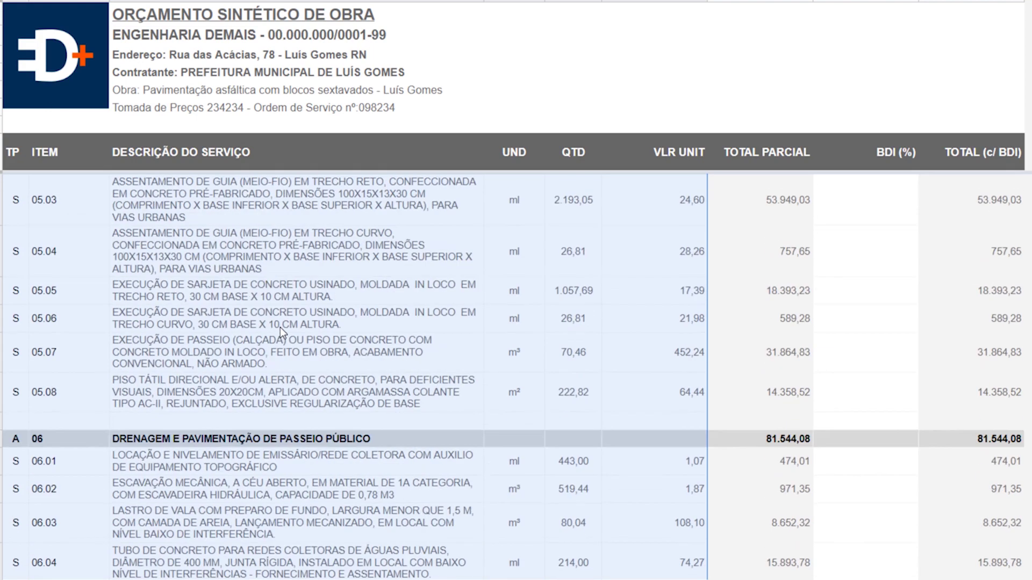
pyautogui.scroll(10, 280, 328)
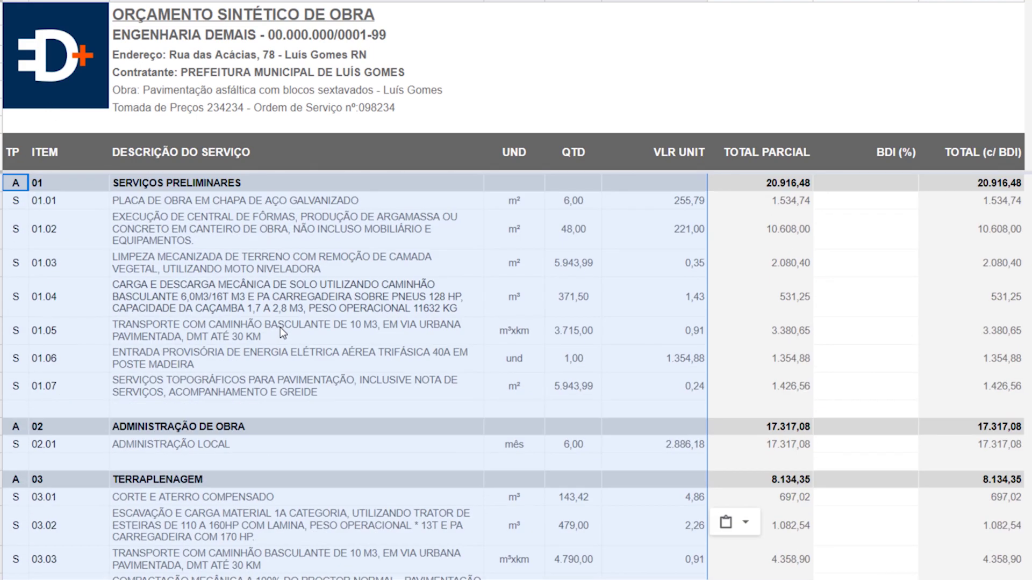
pyautogui.scroll(-8, 556, 218)
pyautogui.scroll(-3, 557, 273)
pyautogui.scroll(15, 557, 274)
pyautogui.click(864, 210)
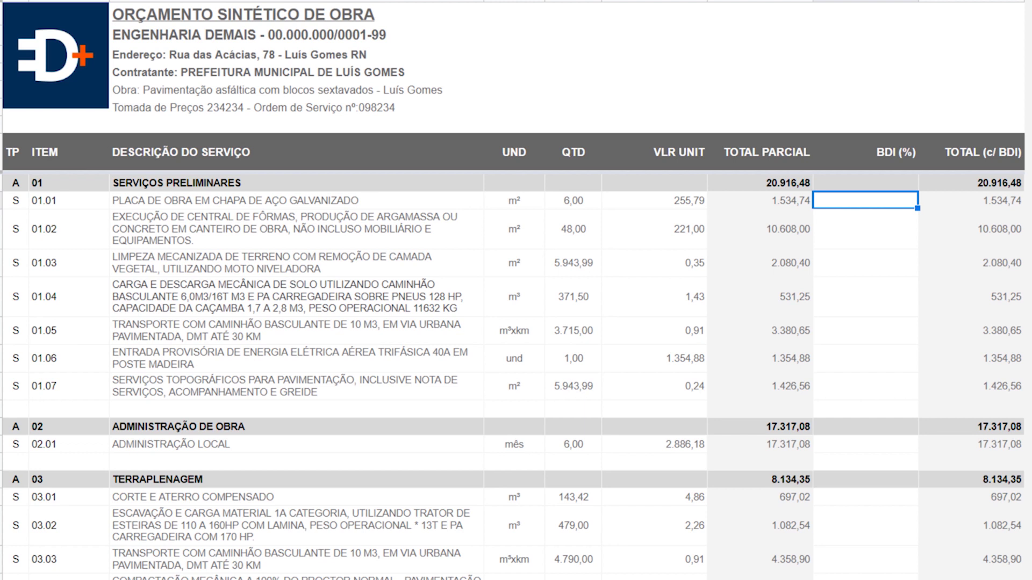
# - Paste 22,69% down the whole BDI column and check the recalculated totals
pyautogui.click(844, 184)
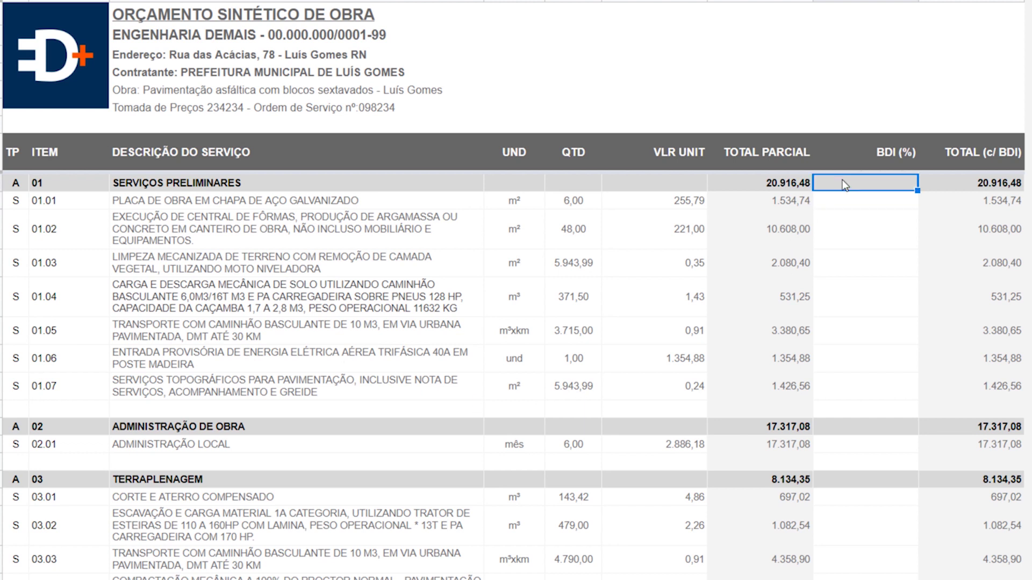
pyautogui.hotkey('ctrl', 'shift', 'Down')
pyautogui.write('22,69%')
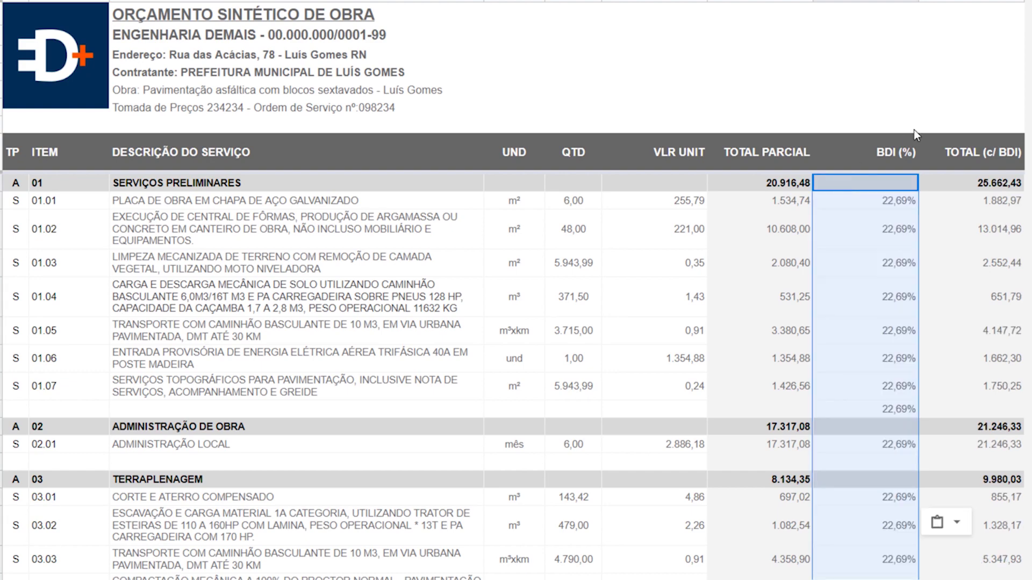
pyautogui.scroll(-15, 878, 294)
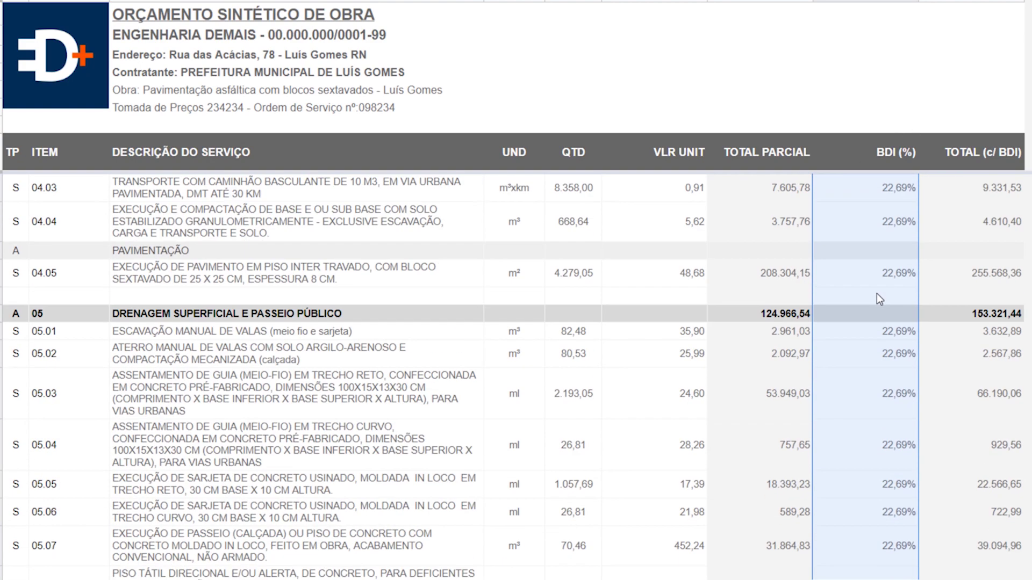
pyautogui.scroll(3, 876, 294)
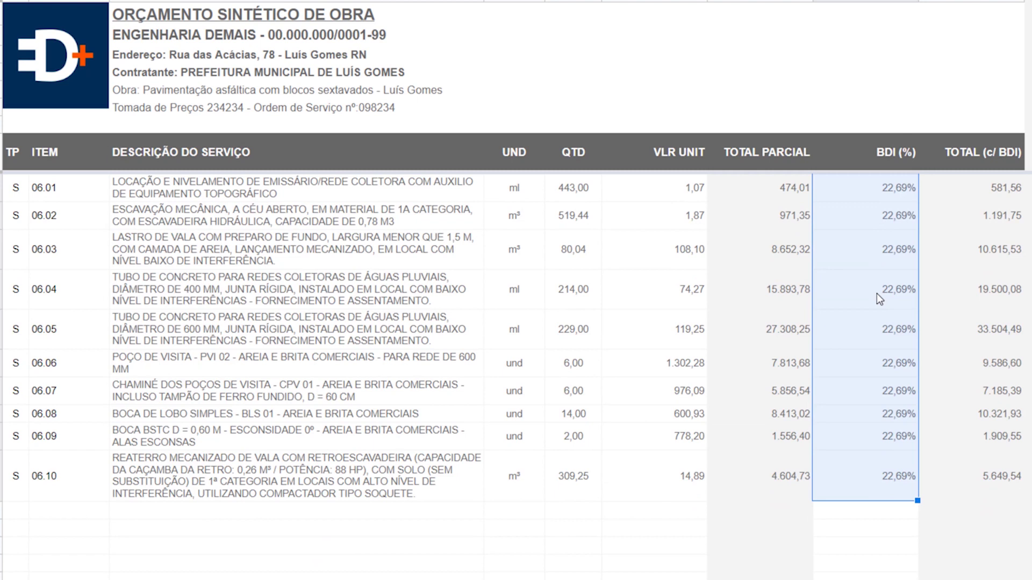
pyautogui.scroll(12, 876, 293)
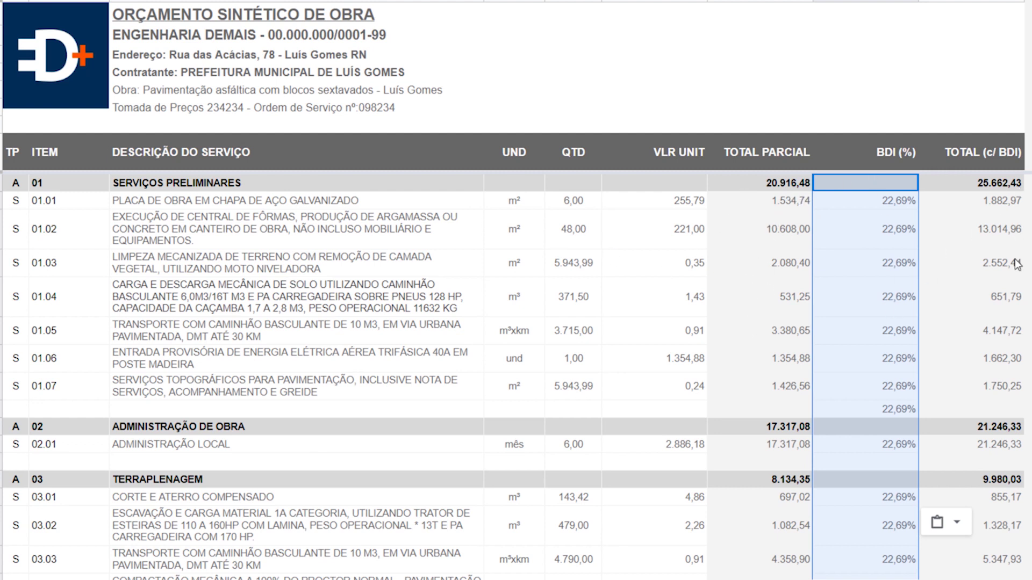
pyautogui.scroll(-5, 1015, 265)
pyautogui.scroll(-3, 1016, 268)
pyautogui.scroll(15, 1011, 269)
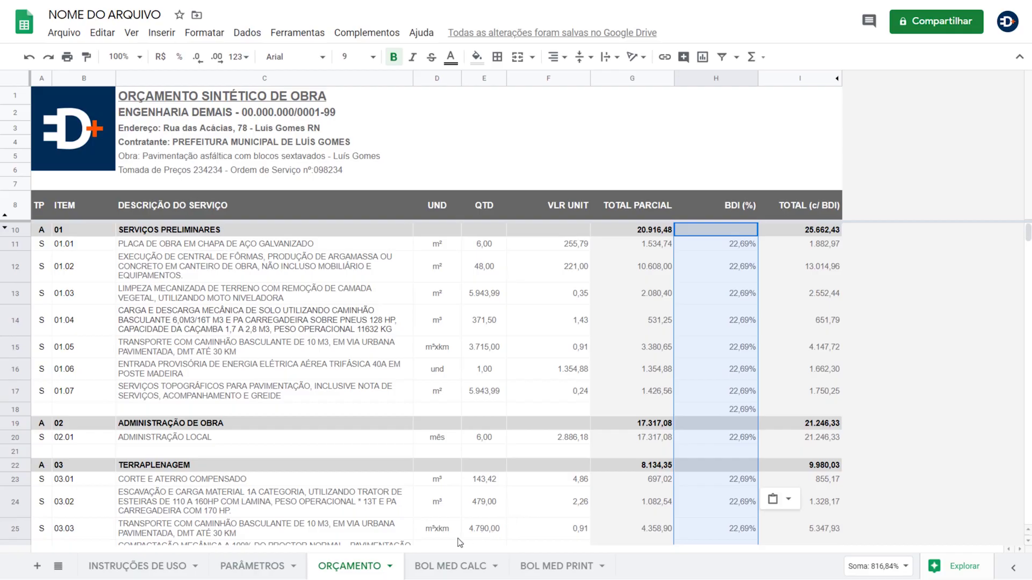
# - Open the BOL MED CALC sheet and scroll right to the last MED columns, through MED 12
pyautogui.click(451, 567)
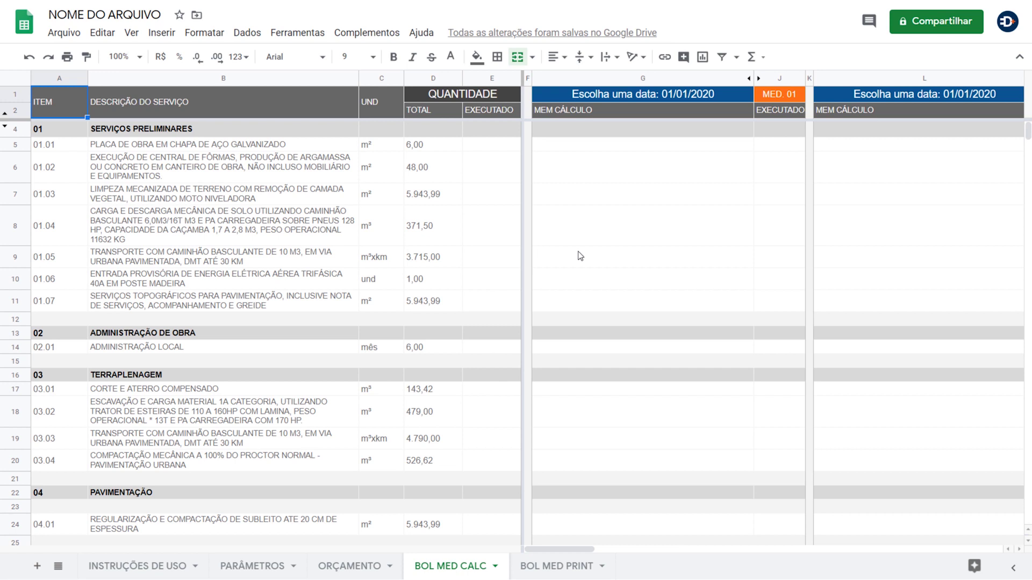
pyautogui.hscroll(15, 645, 161)
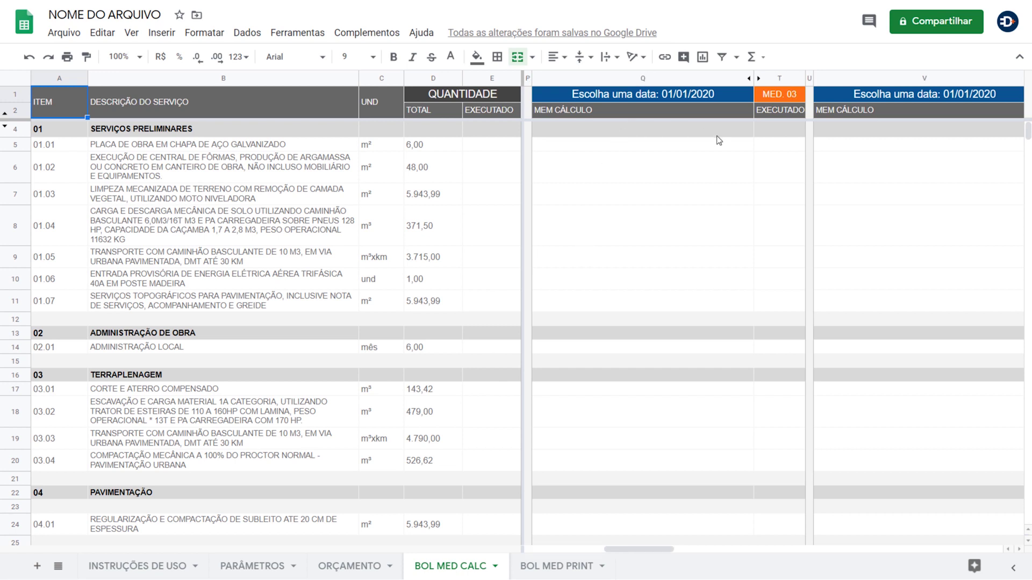
pyautogui.hscroll(5, 720, 140)
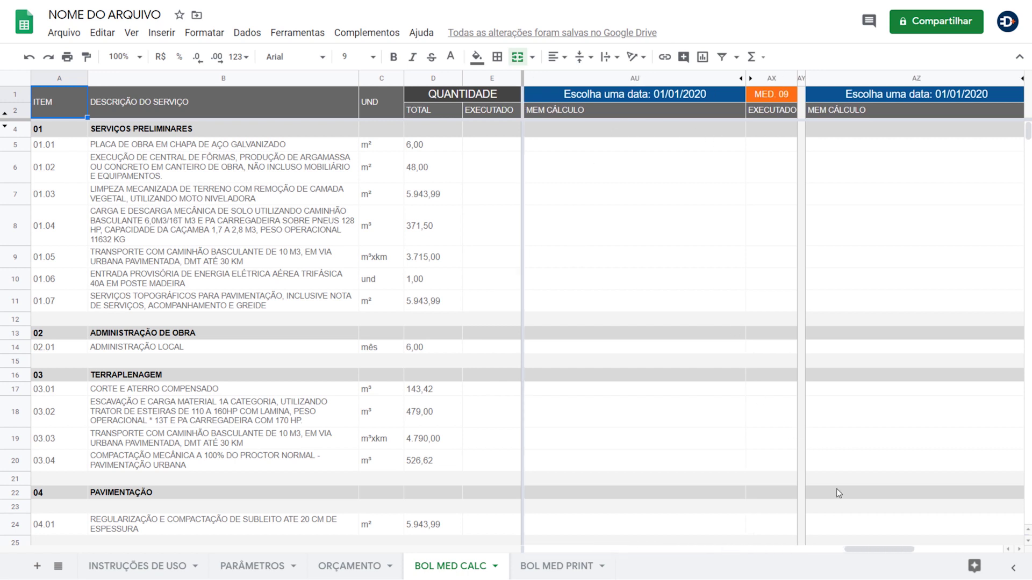
pyautogui.moveTo(891, 551); pyautogui.dragTo(522, 531)
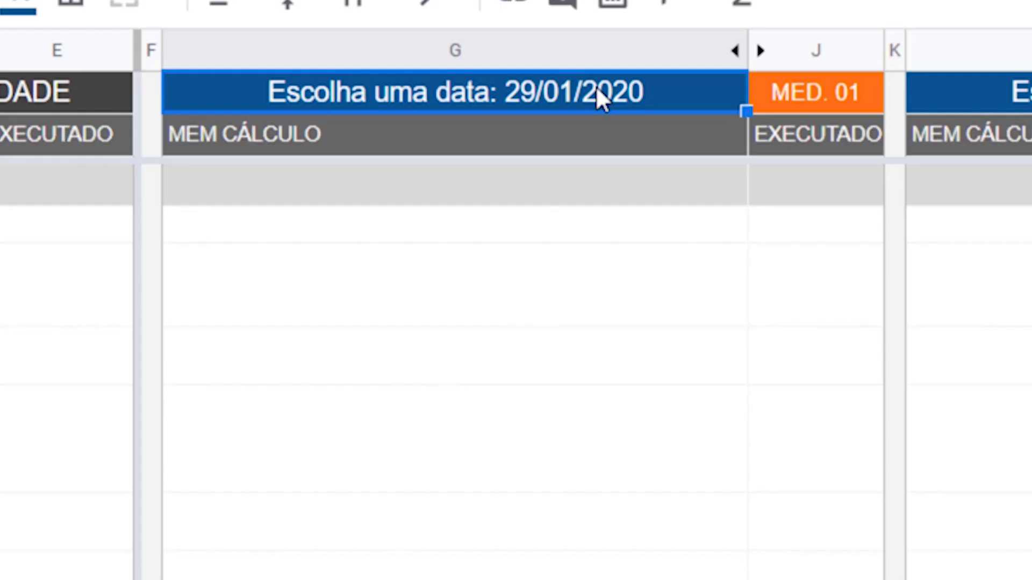
# - Set the MED. 01 date in G1 to 30/04/2020 with the date picker
pyautogui.doubleClick(695, 94)
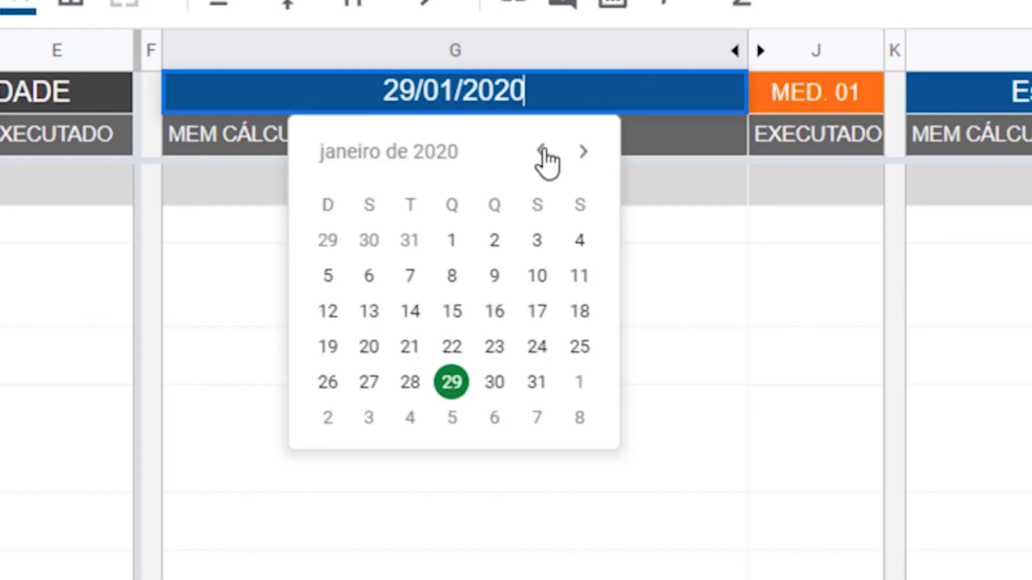
pyautogui.click(583, 152)
pyautogui.click(583, 152)
pyautogui.click(584, 152)
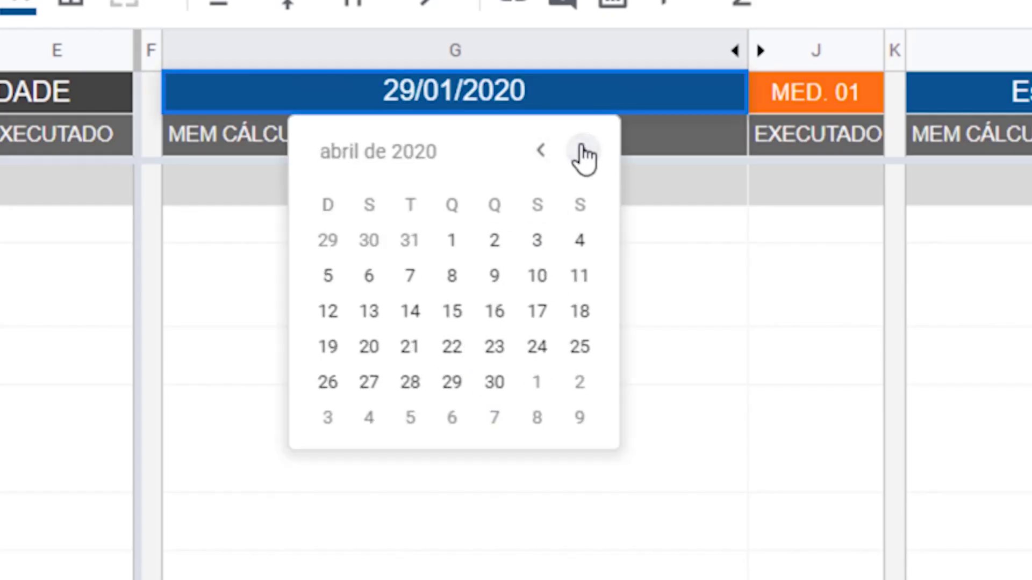
pyautogui.click(488, 384)
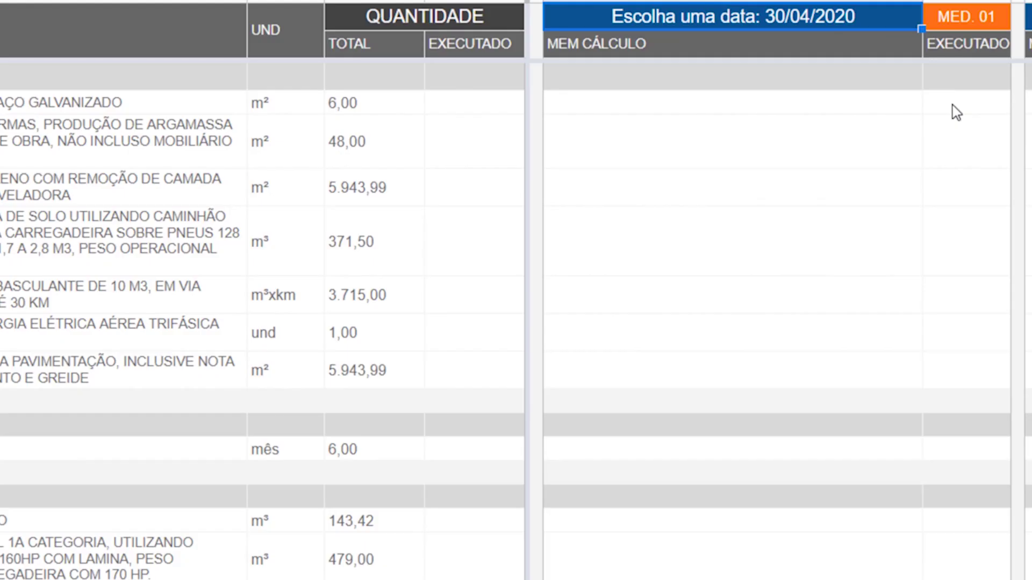
# - Enter MED. 01 quantity 6 for item 01.01 with the note 'ALTURA 2 X LARGURA 3M'
pyautogui.click(773, 149)
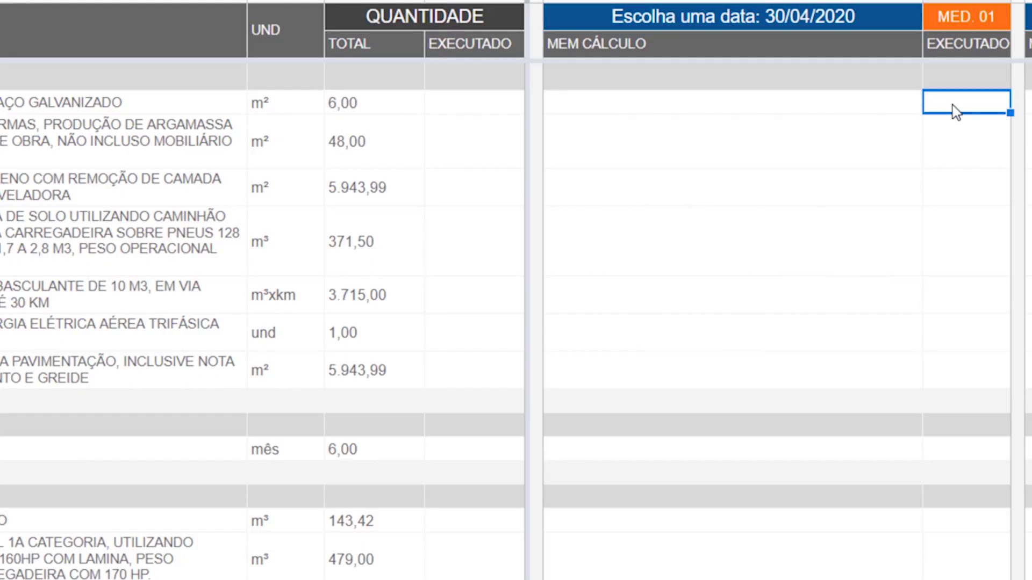
pyautogui.write('6')
pyautogui.press('Return')
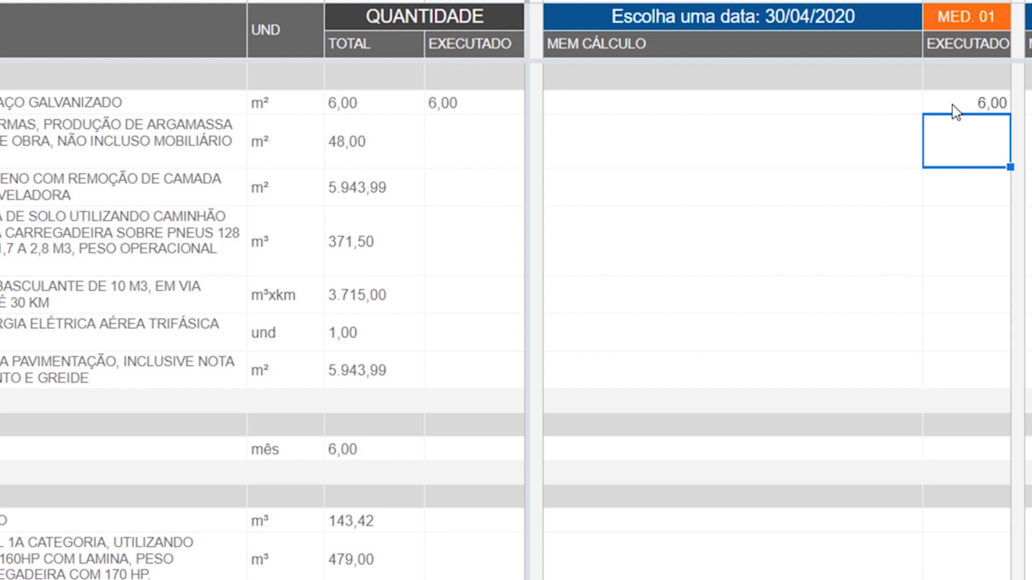
pyautogui.press('Up')
pyautogui.press('Left')
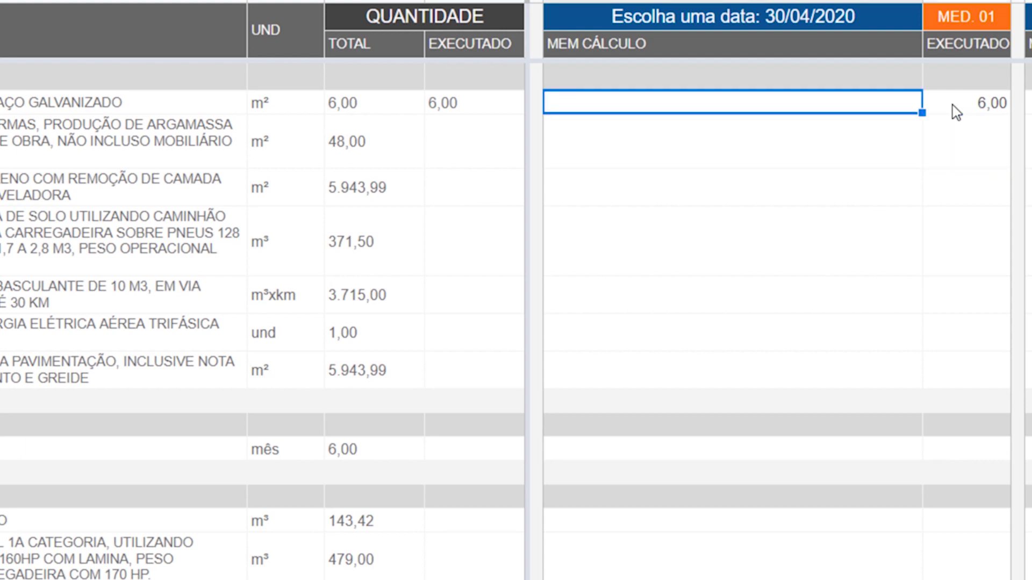
pyautogui.write('AL')
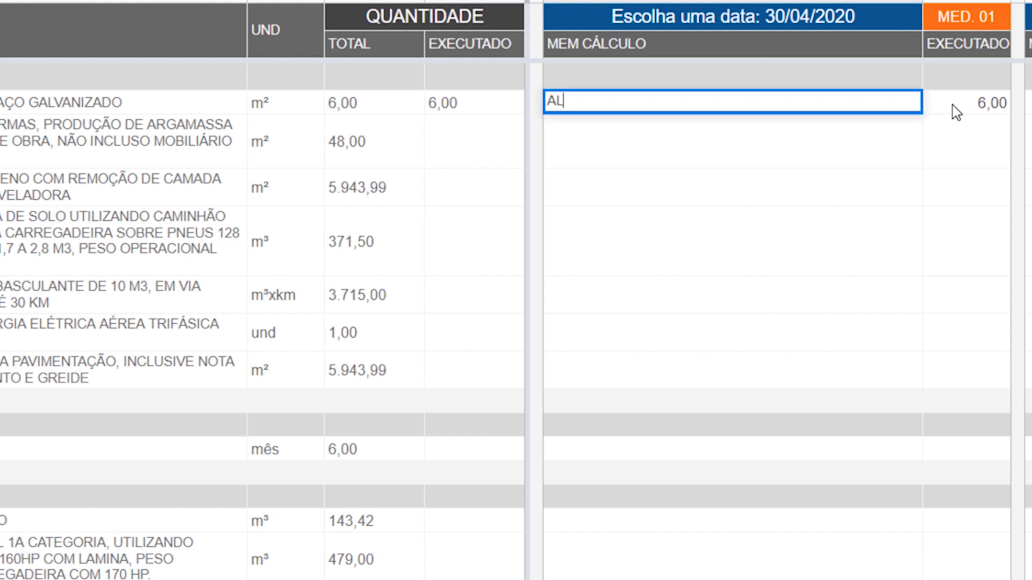
pyautogui.write('TURA 2 X LARGUR')
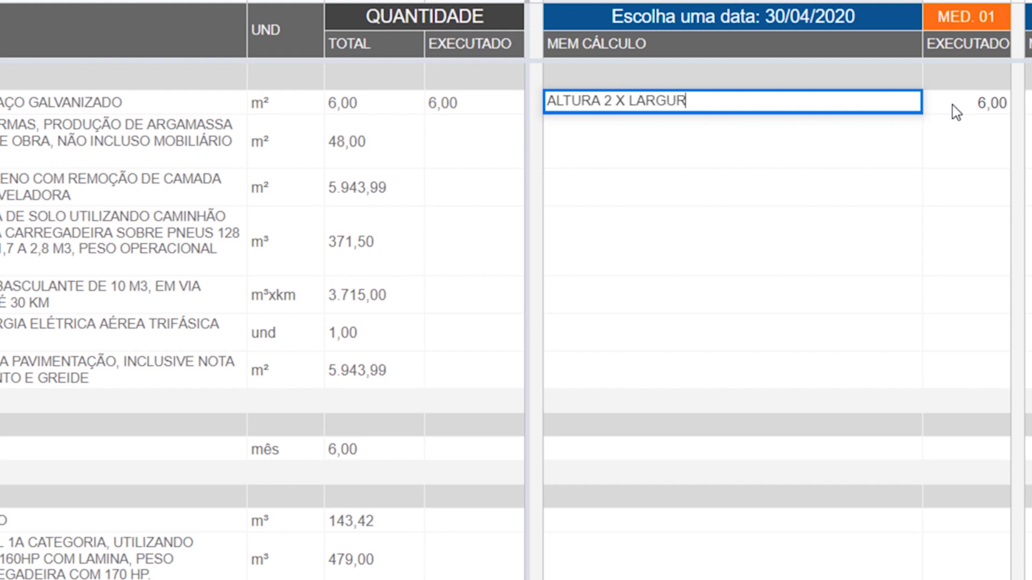
pyautogui.write('A 3M')
pyautogui.press('Return')
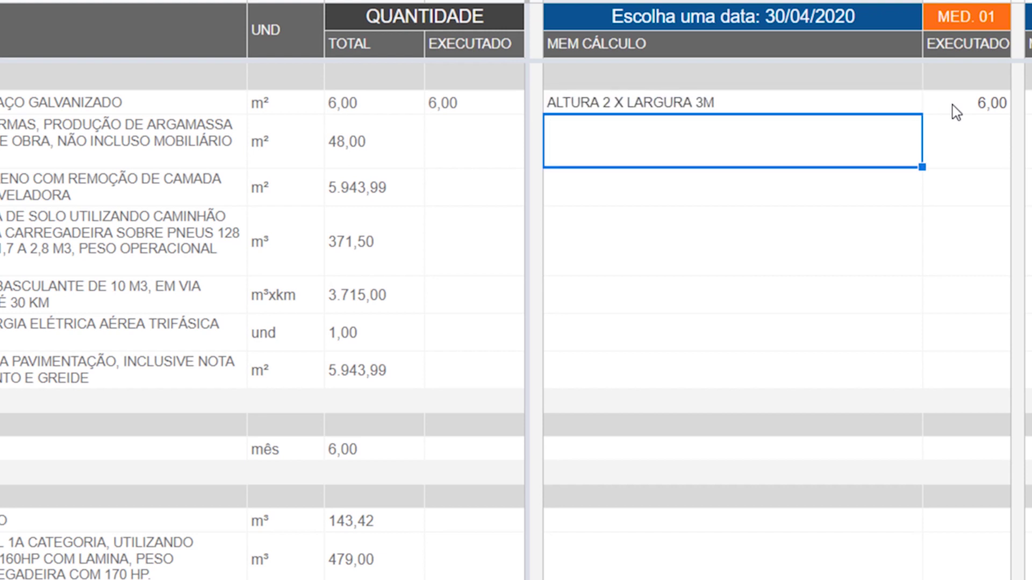
# - Enter MED. 01 quantities 48, 3000 and 100 for items 01.02, 01.03 and 01.04
pyautogui.press('Tab')
pyautogui.write('48')
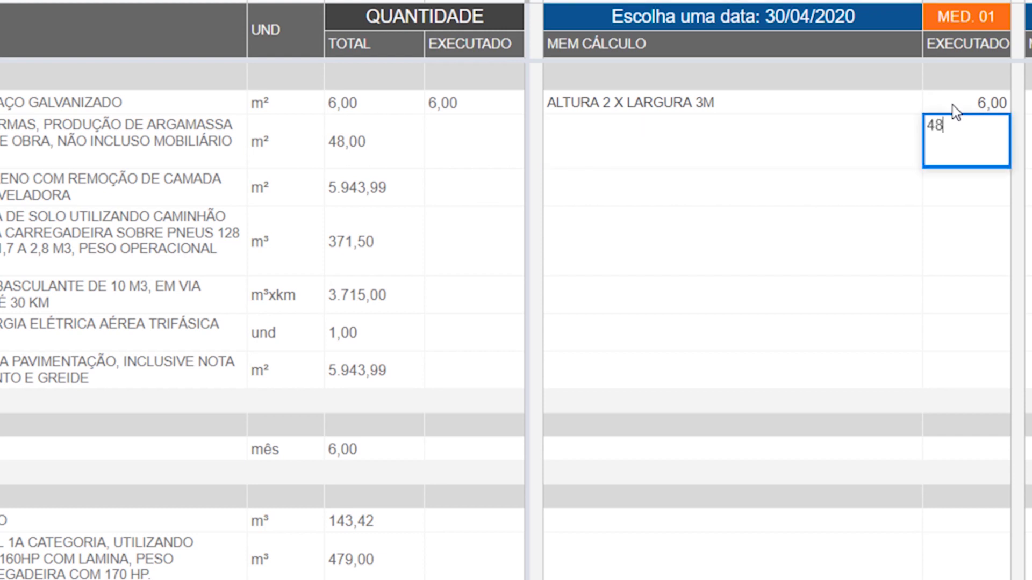
pyautogui.press('Return')
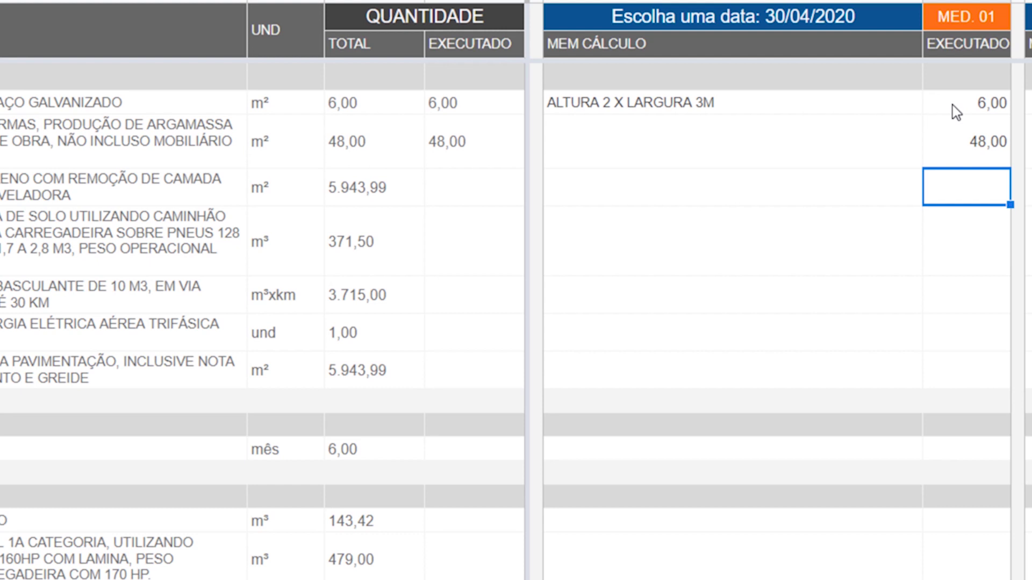
pyautogui.write('3000')
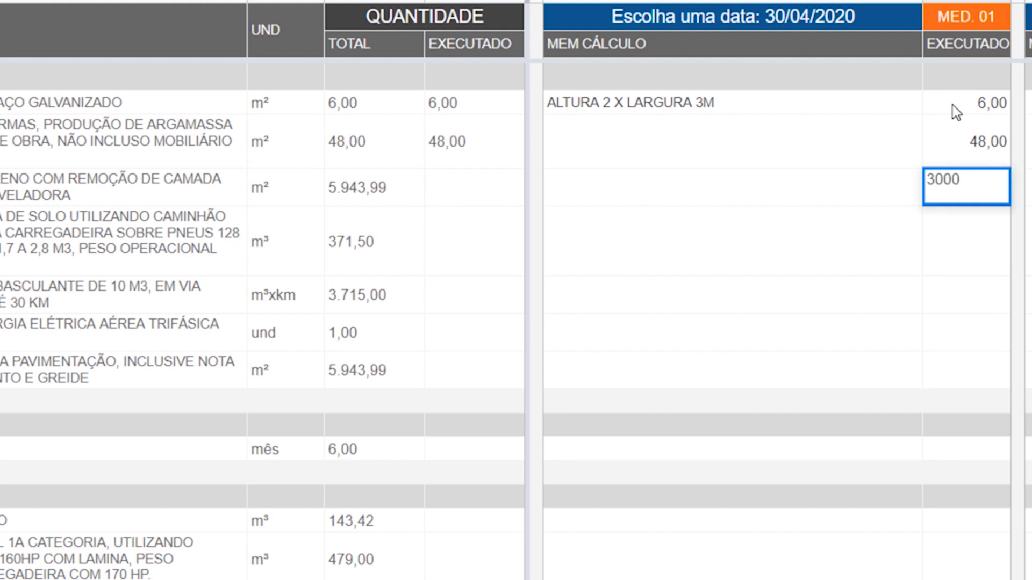
pyautogui.press('Return')
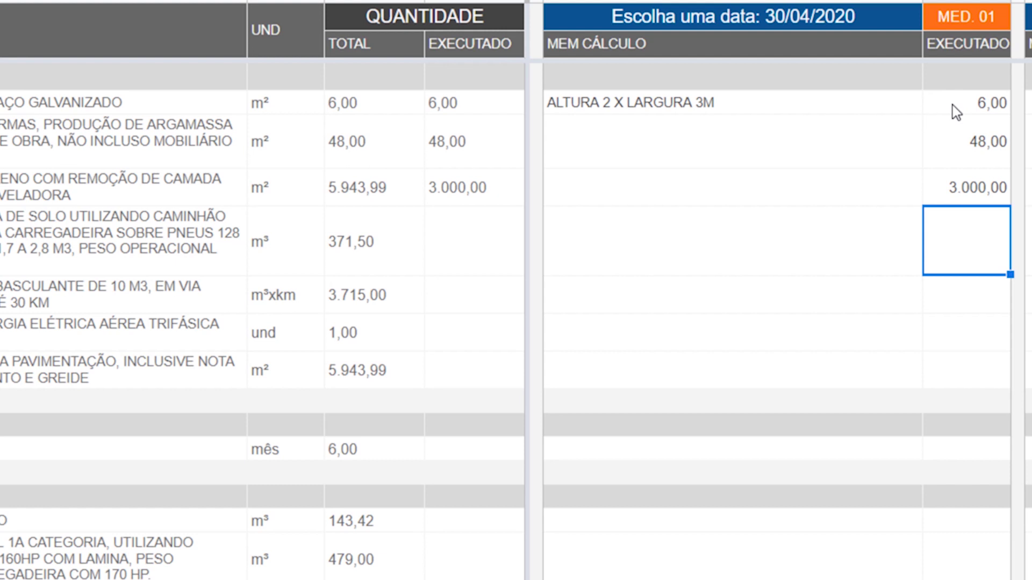
pyautogui.write('1000')
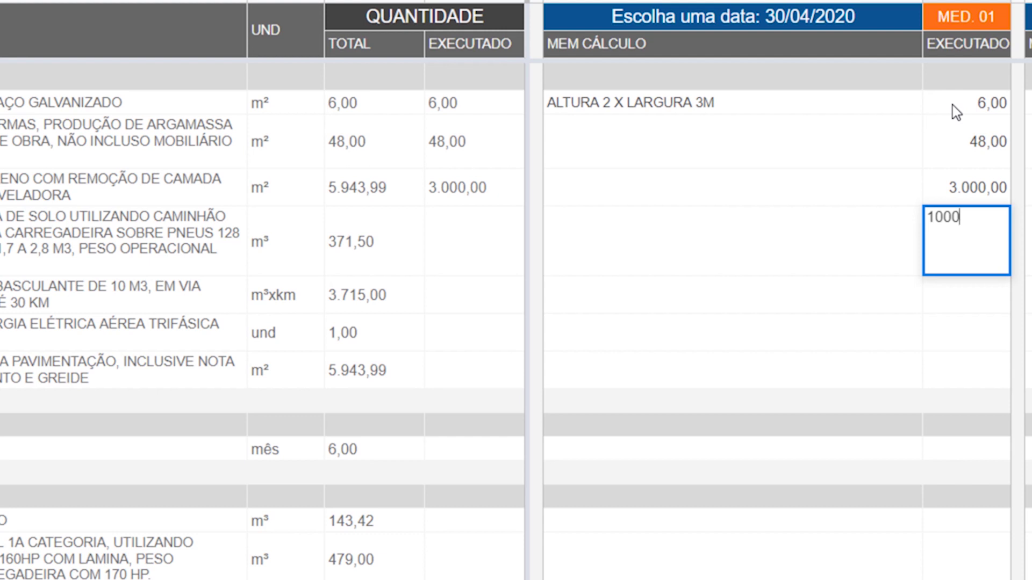
pyautogui.press('Escape')
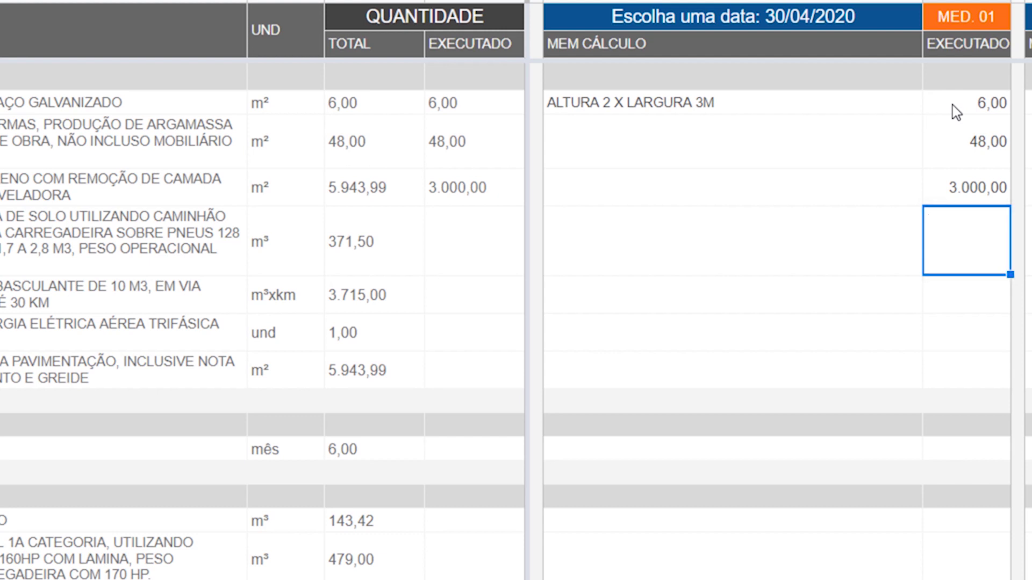
pyautogui.write('100')
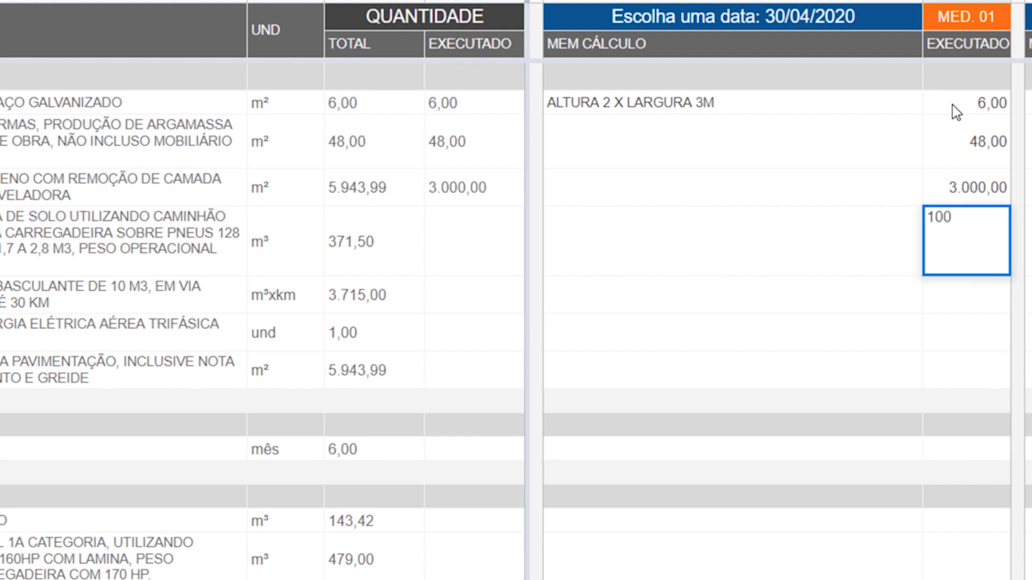
pyautogui.press('Return')
# - Add the calculation notes 'MEMÓRIA' for item 01.04 and 'PRIMEIRO MÊS' for item 02.01
pyautogui.press('Left')
pyautogui.press('Up')
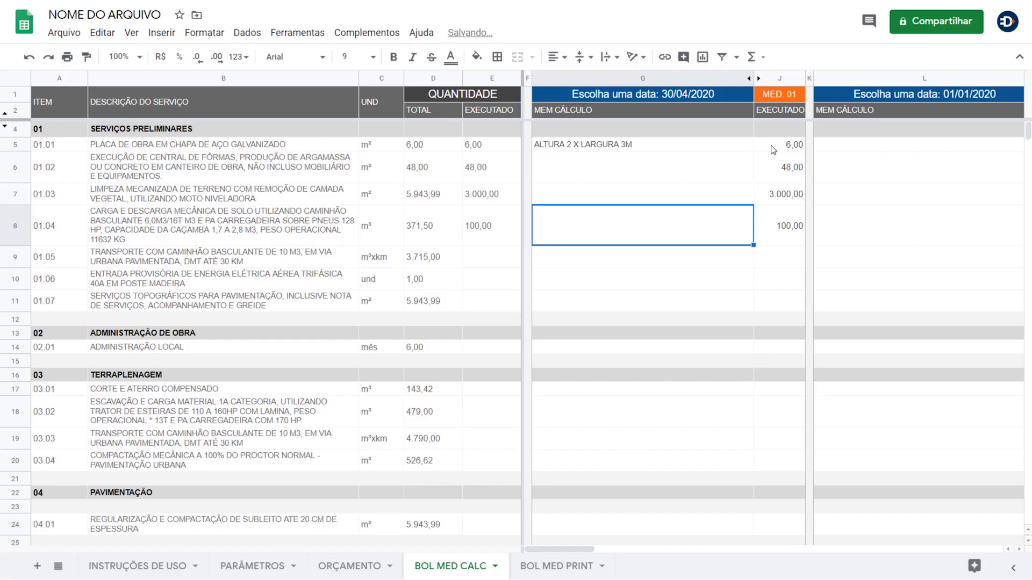
pyautogui.write('MEMÓRIA')
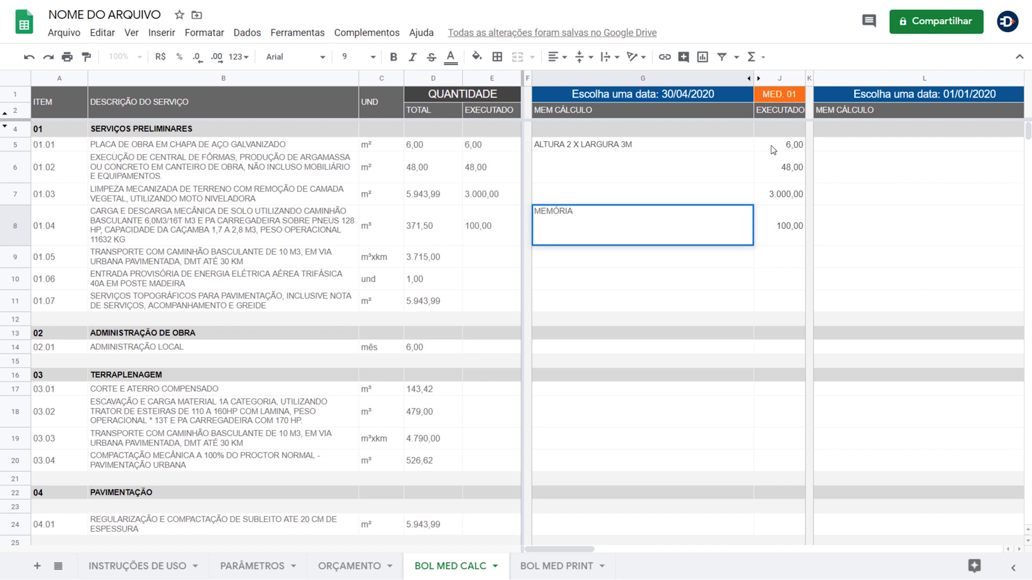
pyautogui.press('Tab')
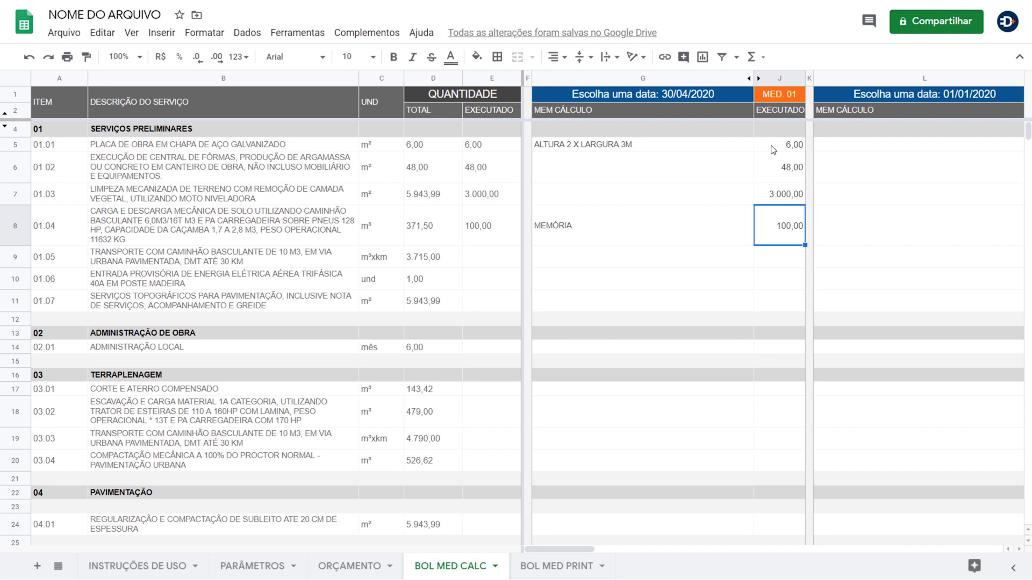
pyautogui.write('S')
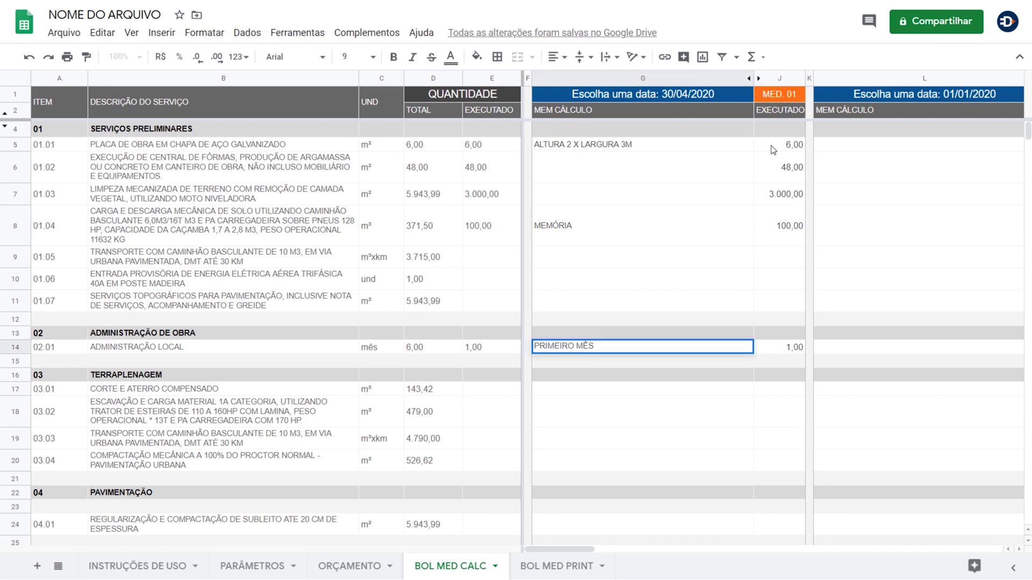
pyautogui.press('Tab')
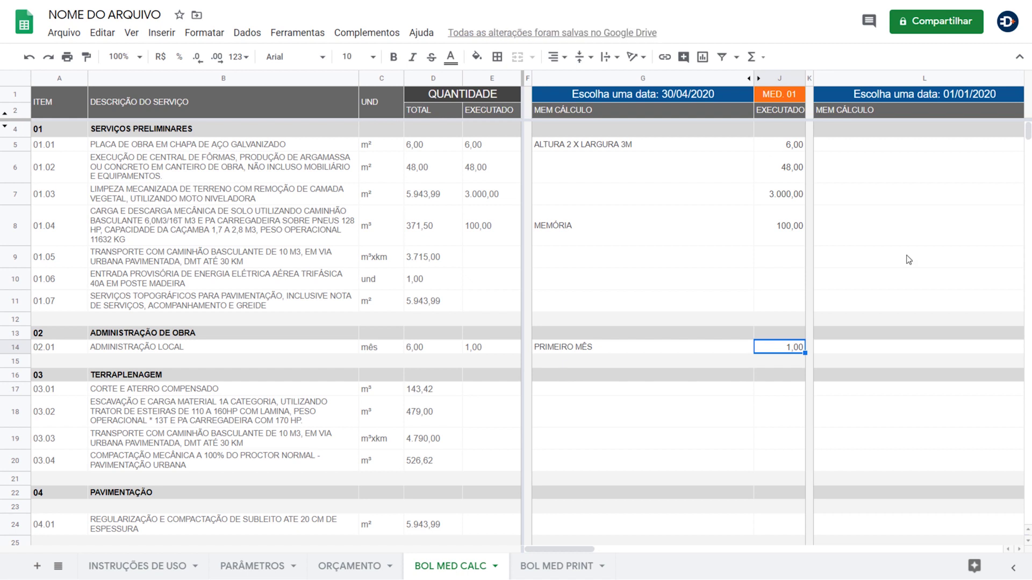
# - Set the MED. 02 measurement date to 29/05/2020 with the date picker
pyautogui.moveTo(594, 549); pyautogui.dragTo(629, 549)
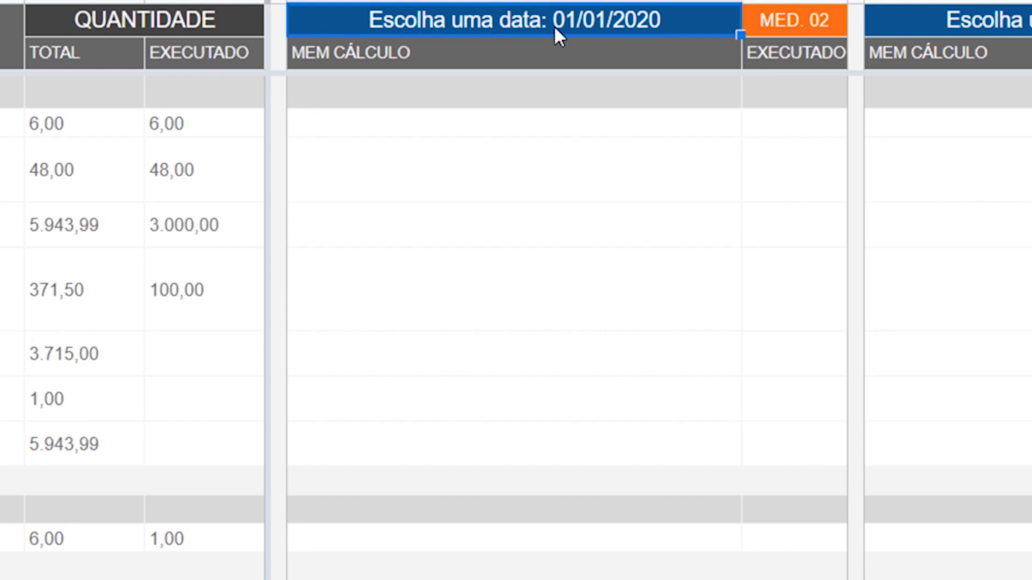
pyautogui.doubleClick(662, 98)
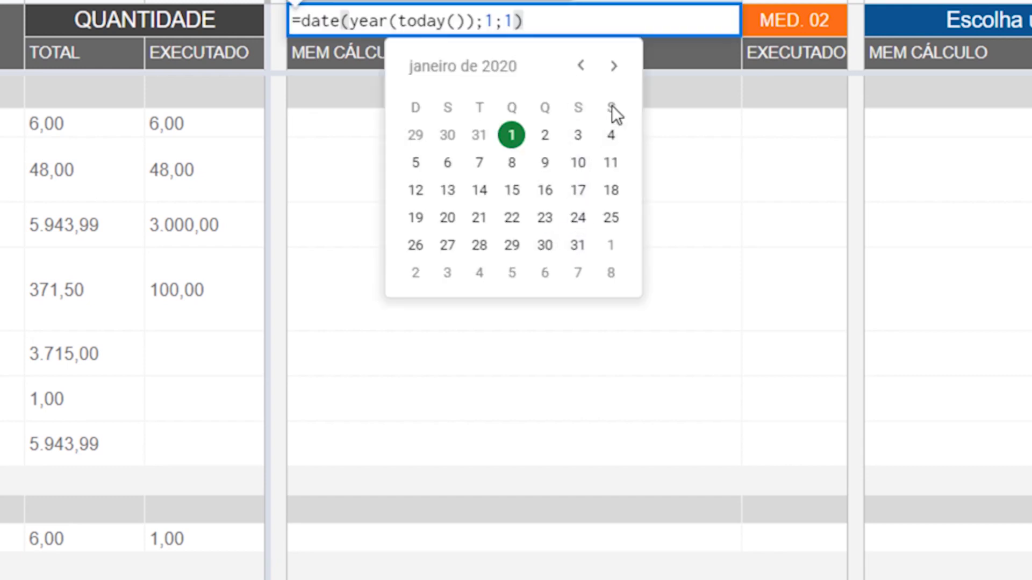
pyautogui.click(615, 66)
pyautogui.click(614, 66)
pyautogui.click(614, 66)
pyautogui.click(615, 67)
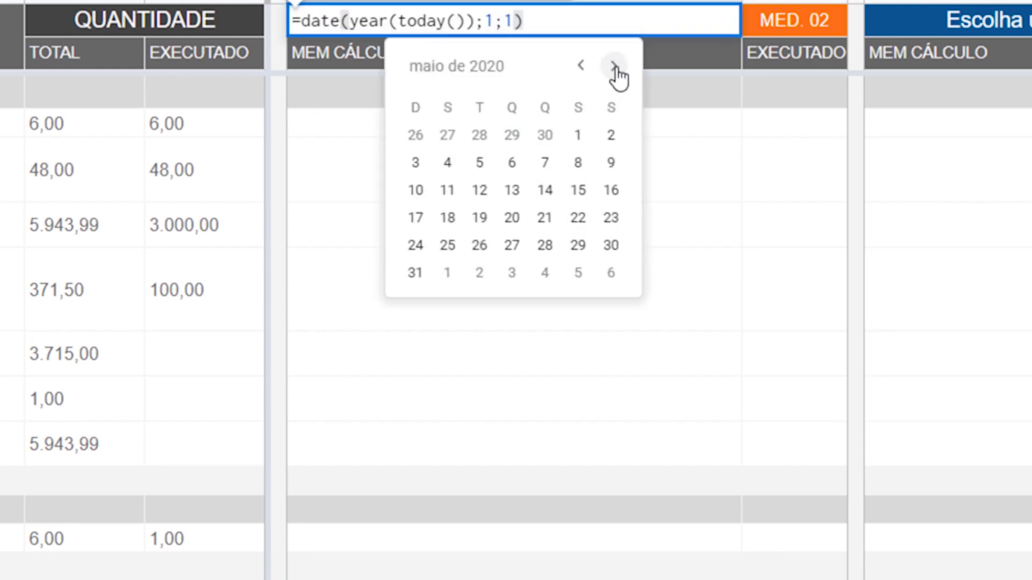
pyautogui.click(577, 246)
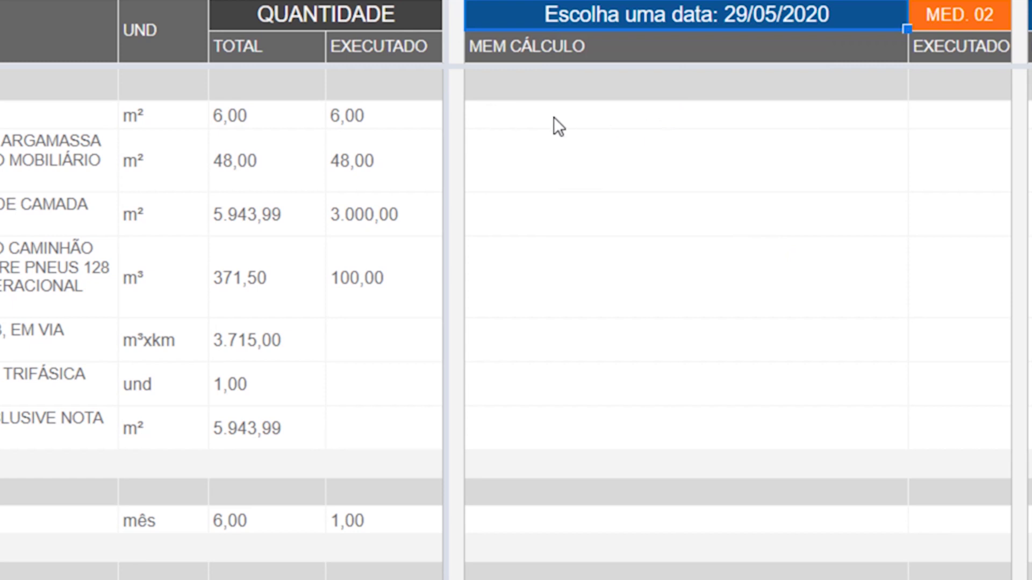
# - Clear the over-budget 1 for item 01.01, then enter MED. 02 quantities 1000 and 100 for items 01.03–01.04
pyautogui.click(948, 125)
pyautogui.write('1')
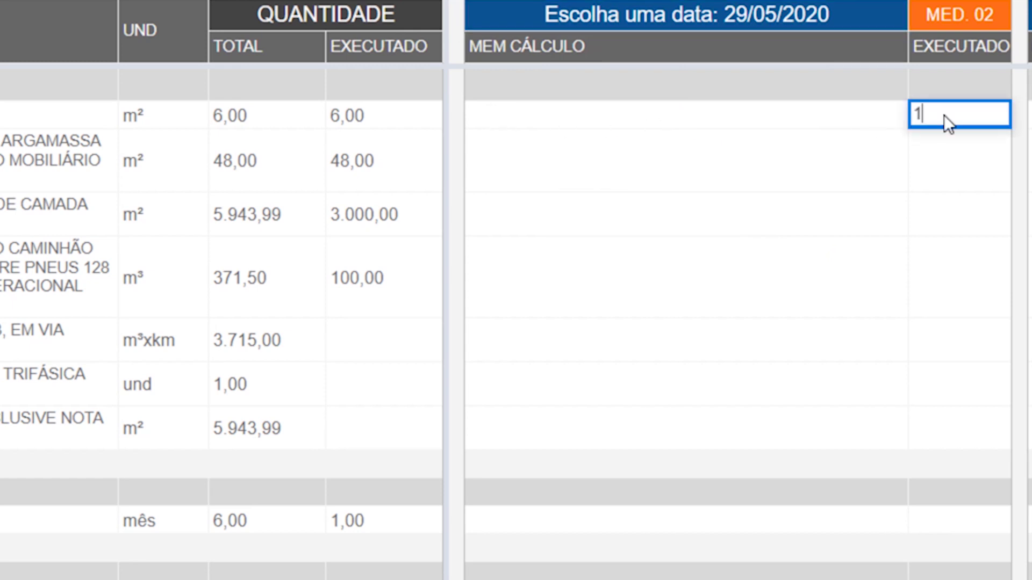
pyautogui.press('Return')
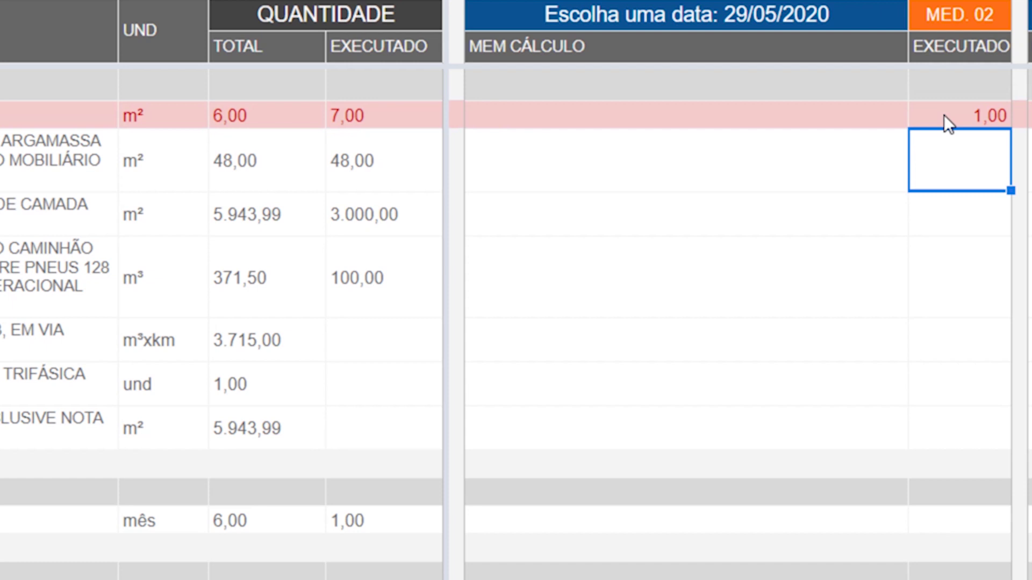
pyautogui.click(945, 116)
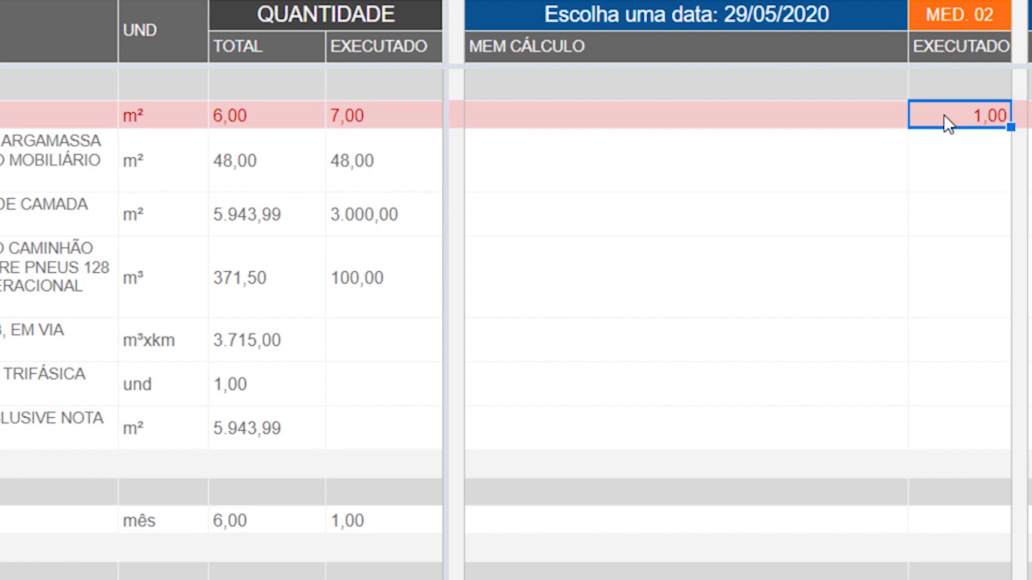
pyautogui.press('Delete')
pyautogui.press('Down')
pyautogui.press('Down')
pyautogui.write('1000')
pyautogui.press('Return')
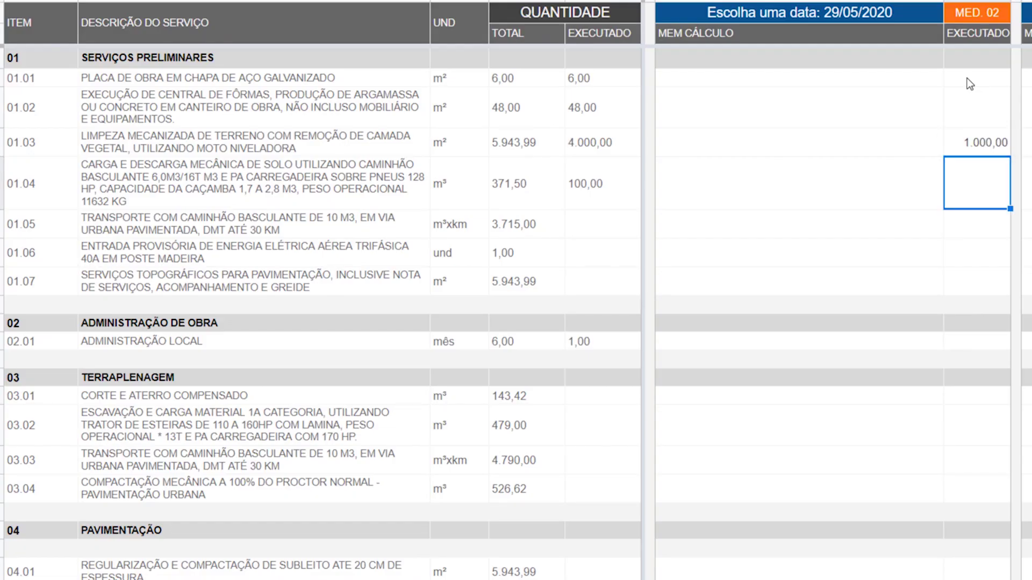
pyautogui.write('100')
pyautogui.press('Return')
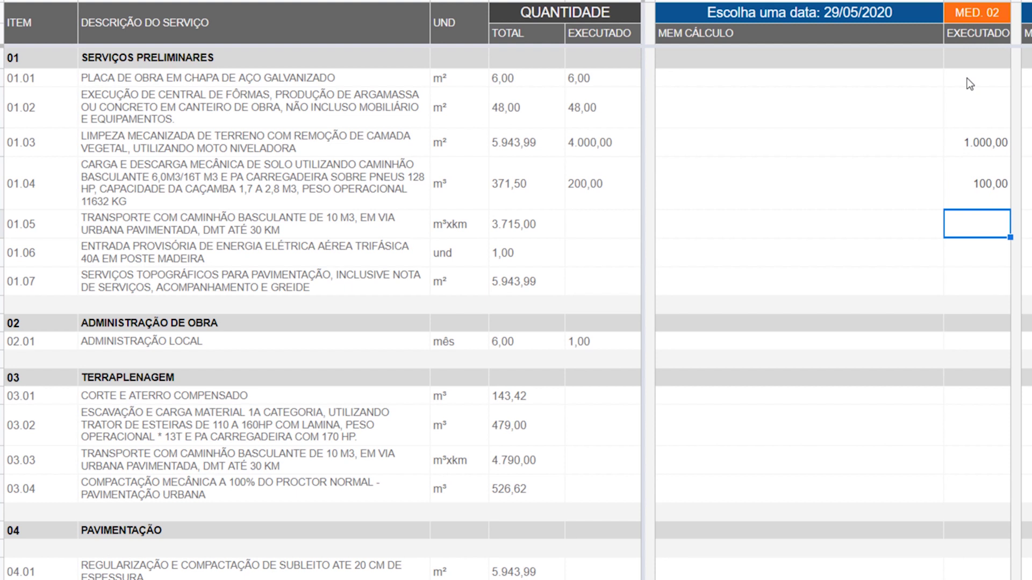
# - Enter MED. 02 quantities 1500, 1, 3000 and 1 for items 01.05, 01.06, 01.07 and 02.01
pyautogui.write('1500')
pyautogui.press('Return')
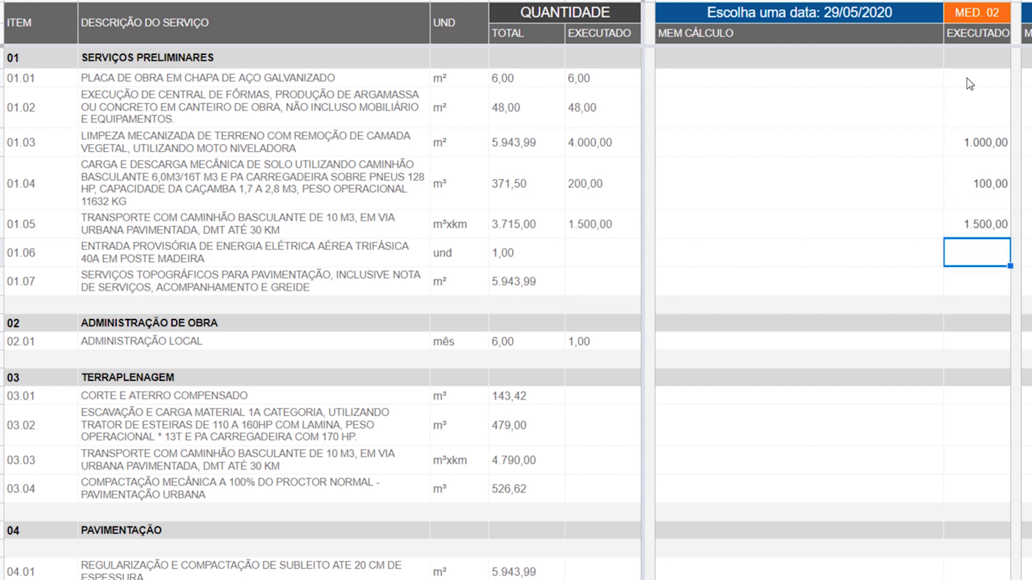
pyautogui.write('1')
pyautogui.press('Return')
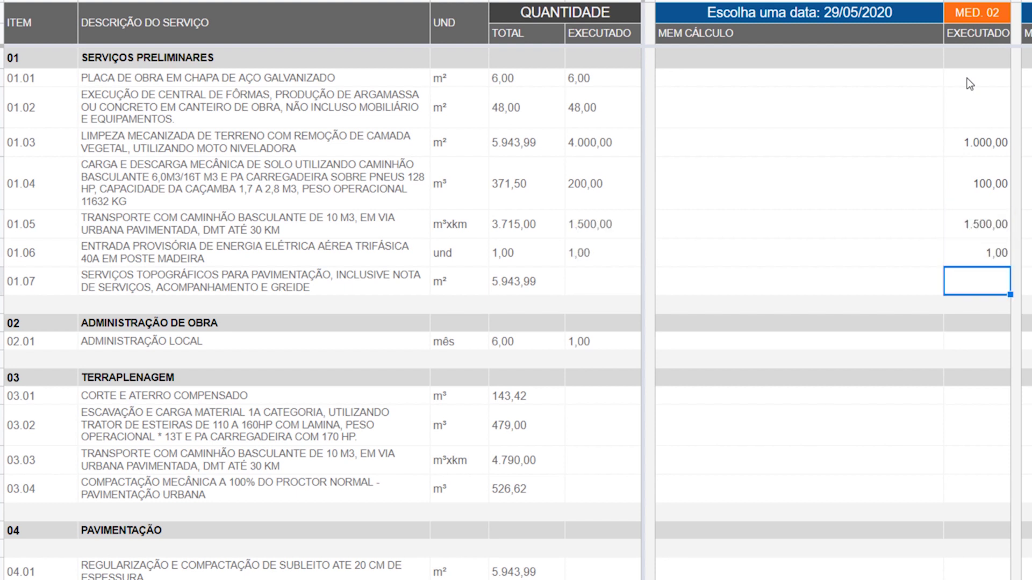
pyautogui.write('3000')
pyautogui.press('Return')
pyautogui.press('Down')
pyautogui.write('1')
pyautogui.press('Return')
# - Enter MED. 02 quantities 50 for item 03.01 and 120 for item 03.02
pyautogui.write('50')
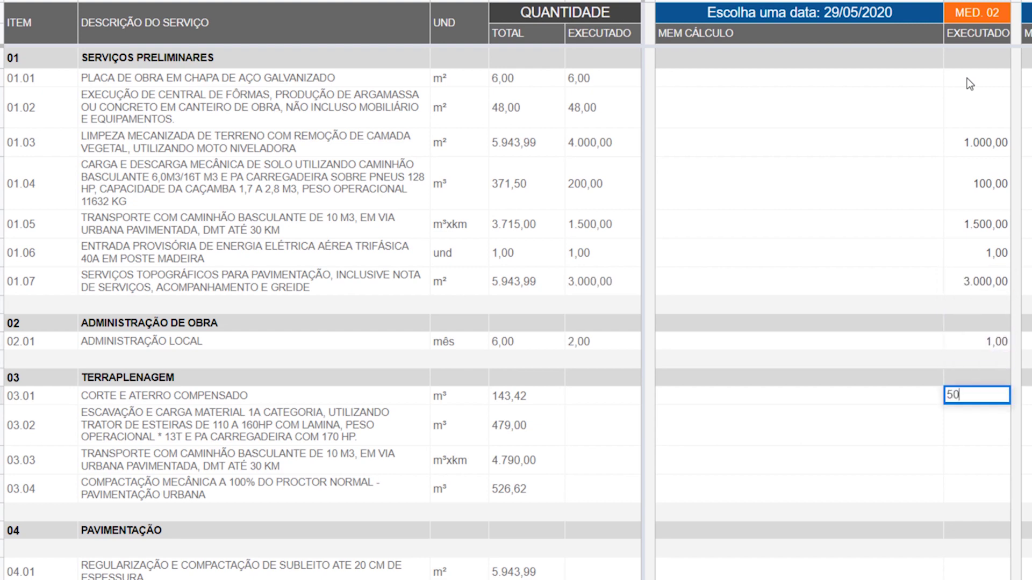
pyautogui.press('Return')
pyautogui.write('12')
pyautogui.write('0')
pyautogui.press('Return')
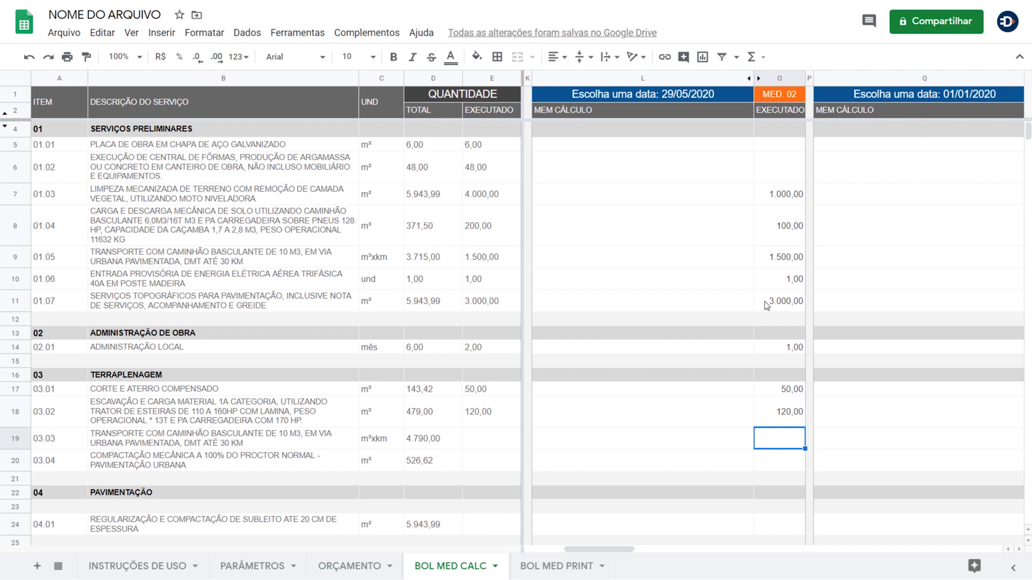
pyautogui.hscroll(4, 767, 305)
pyautogui.hscroll(10, 767, 305)
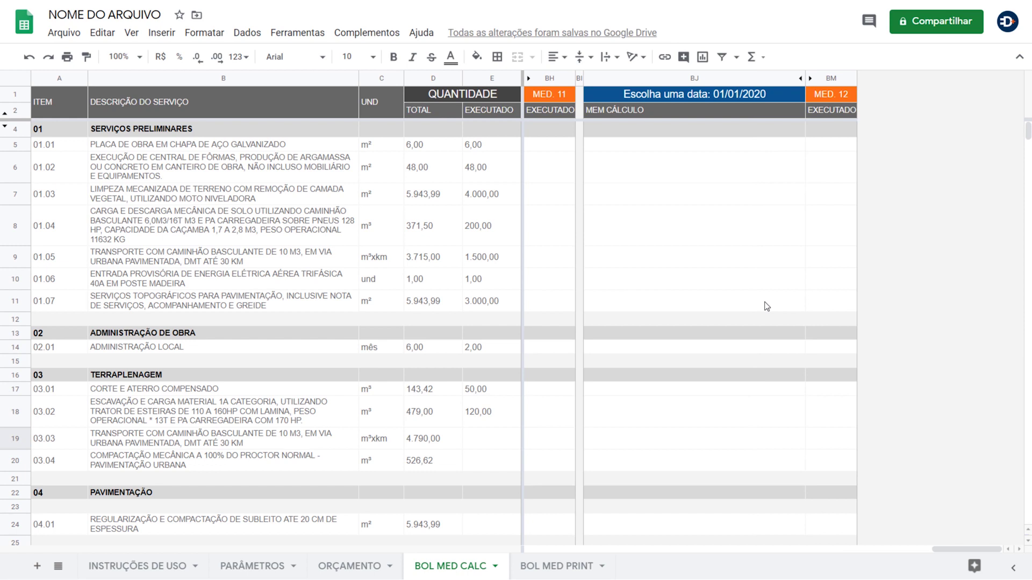
pyautogui.hscroll(-15, 767, 306)
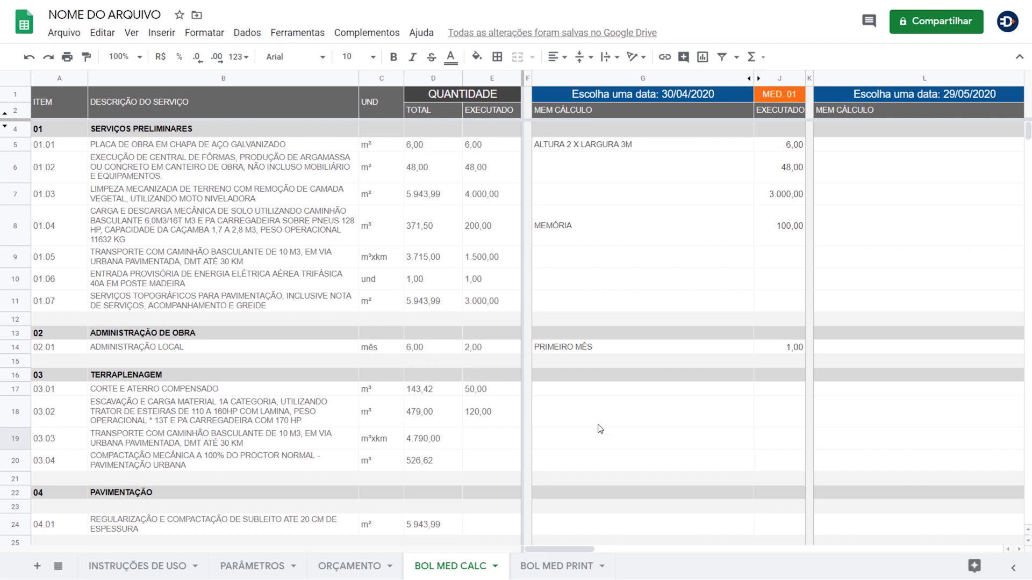
# - Switch to the BOL MED PRINT sheet to view the MED. 01 bulletin totalling R$ 16.221,92
pyautogui.click(548, 567)
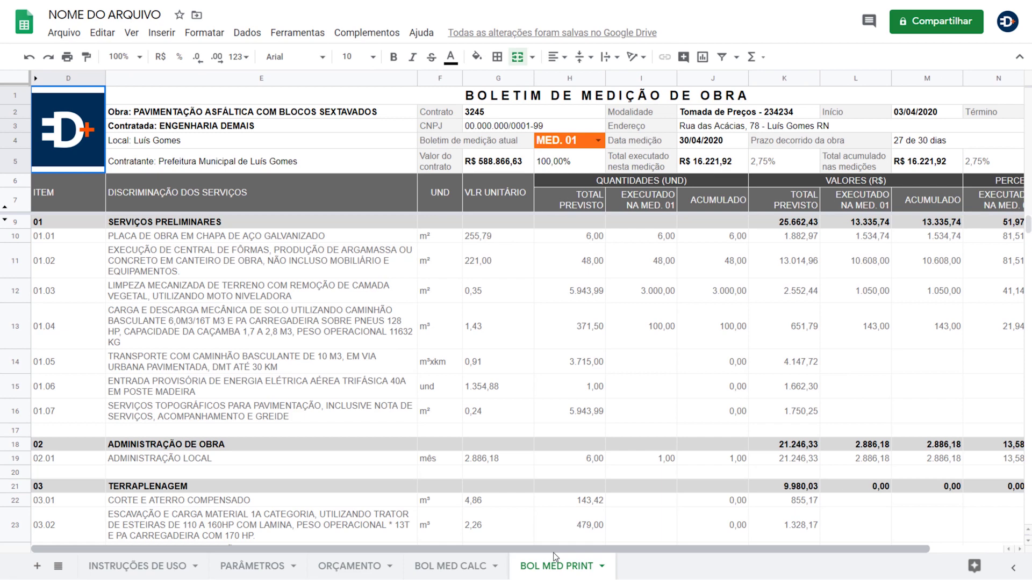
pyautogui.moveTo(558, 551); pyautogui.dragTo(574, 567)
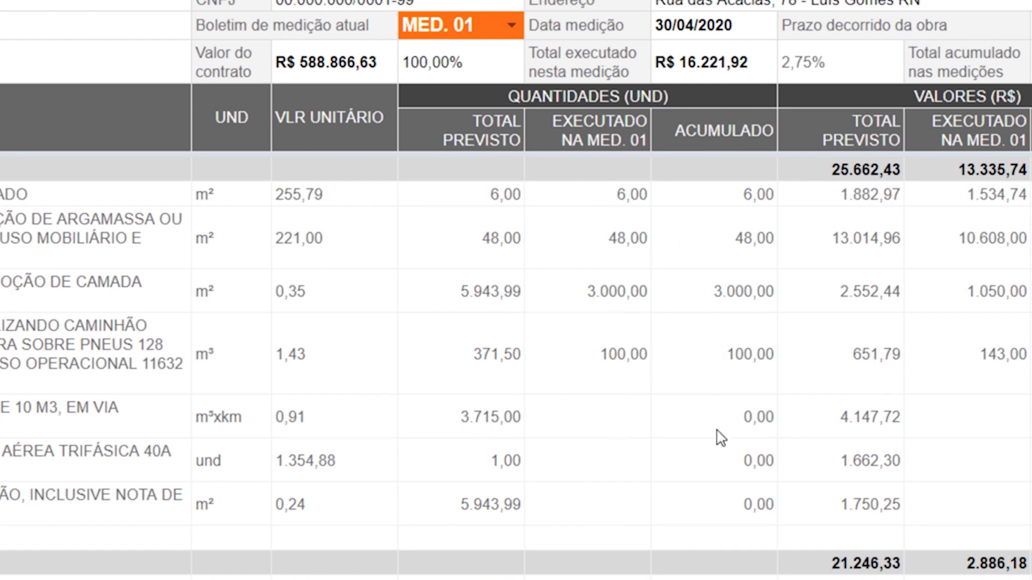
# - Choose MED. 02 in the H4 dropdown and review the R$ 7.333,26 executed and accumulated totals
pyautogui.click(517, 24)
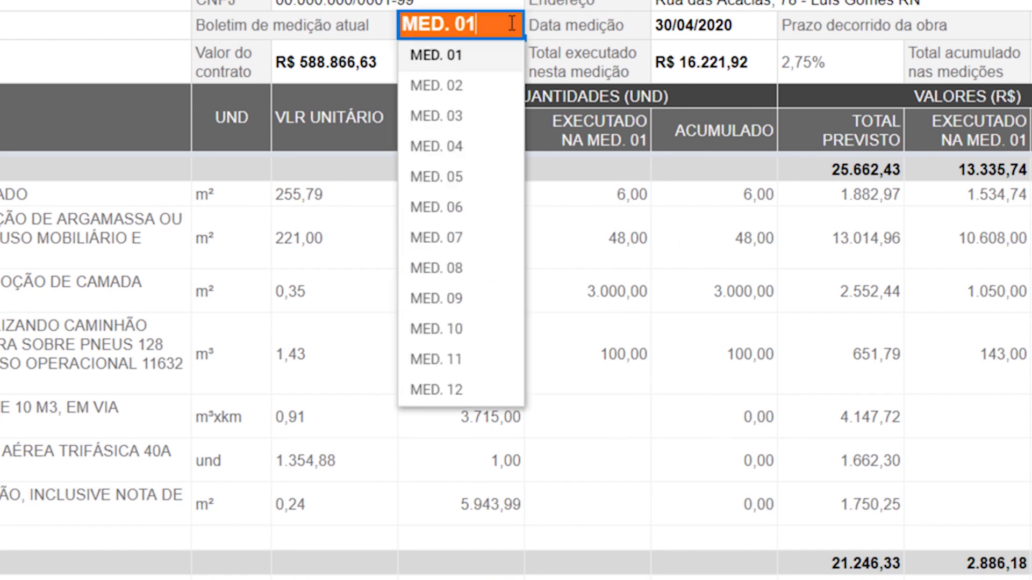
pyautogui.click(493, 84)
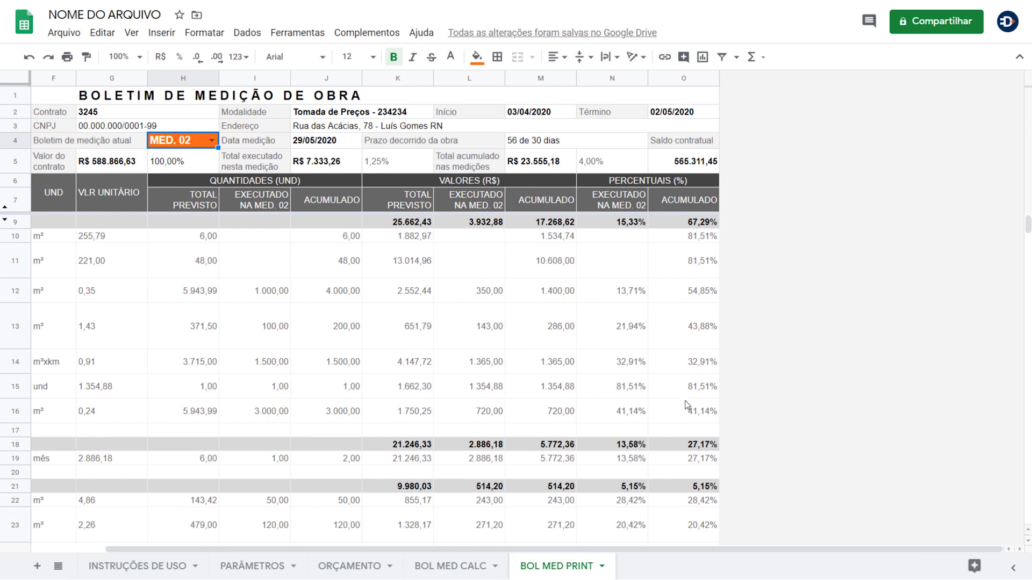
pyautogui.scroll(-15, 685, 405)
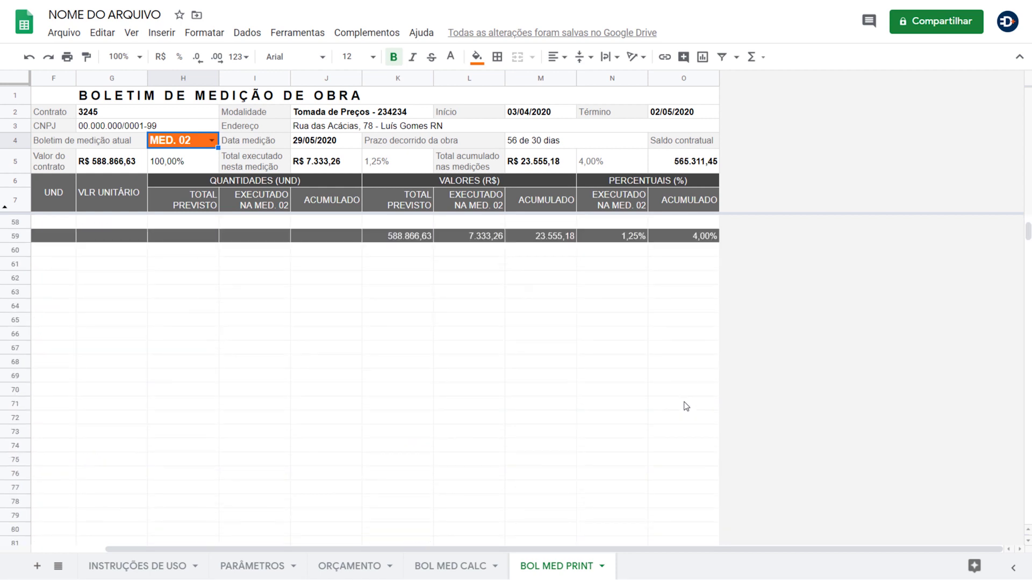
pyautogui.scroll(2, 685, 406)
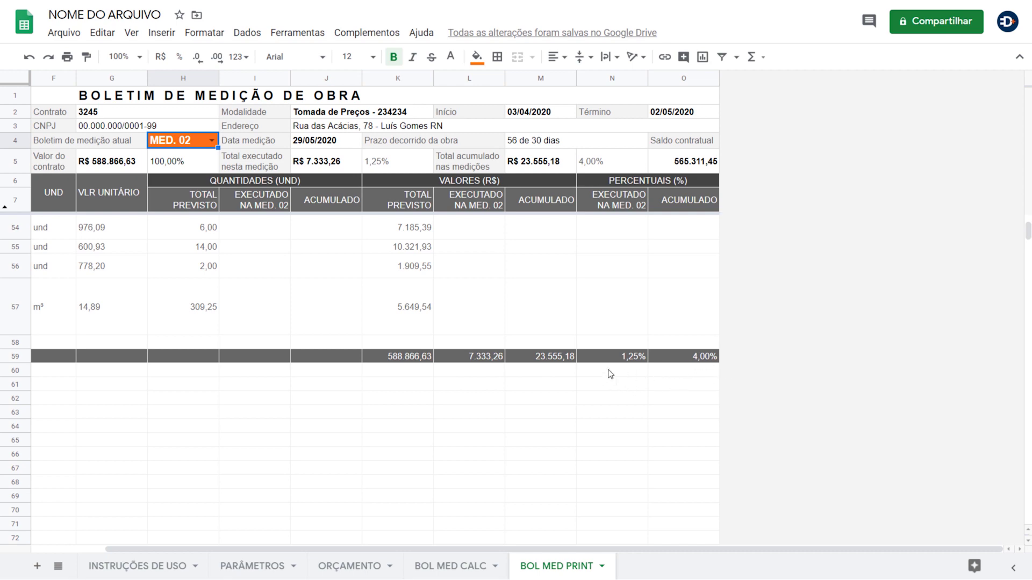
pyautogui.scroll(5, 392, 368)
pyautogui.scroll(-6, 398, 363)
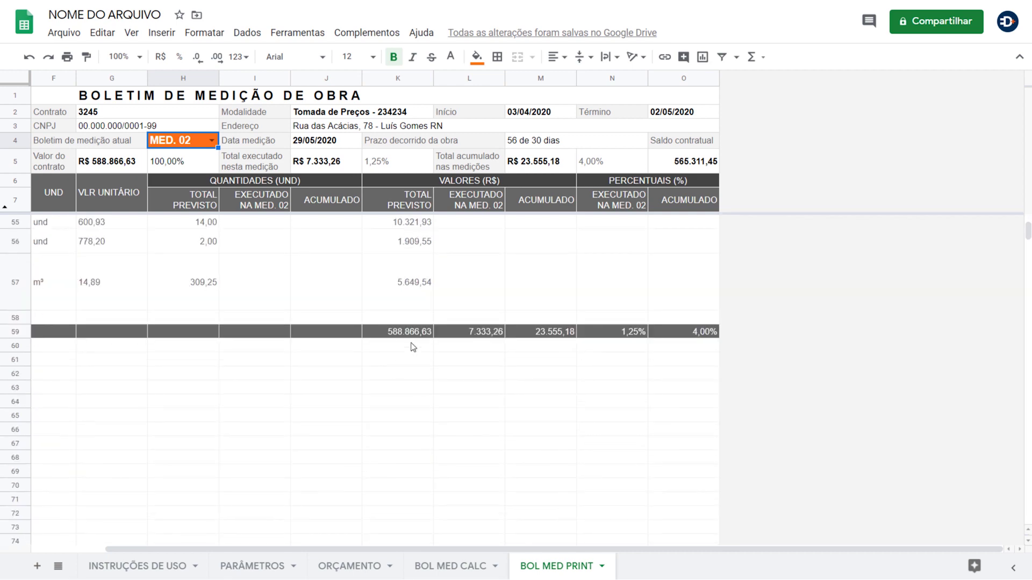
pyautogui.scroll(15, 407, 360)
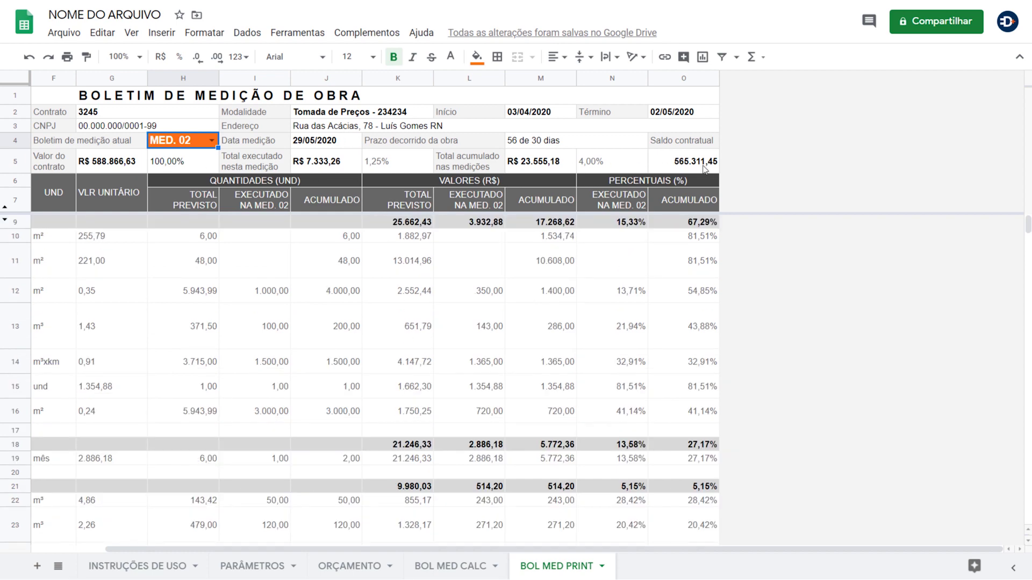
pyautogui.hscroll(-3, 700, 171)
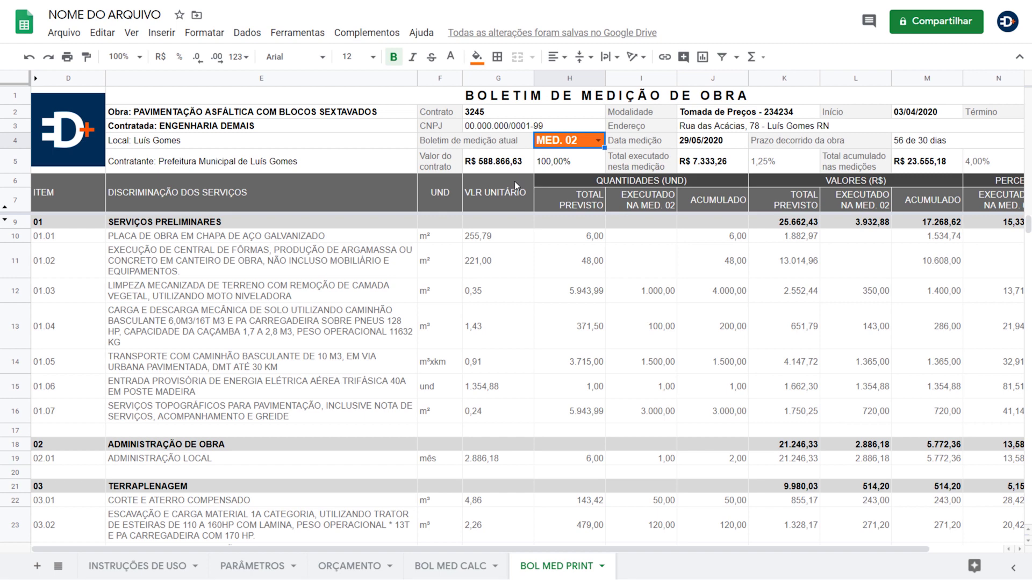
pyautogui.click(77, 40)
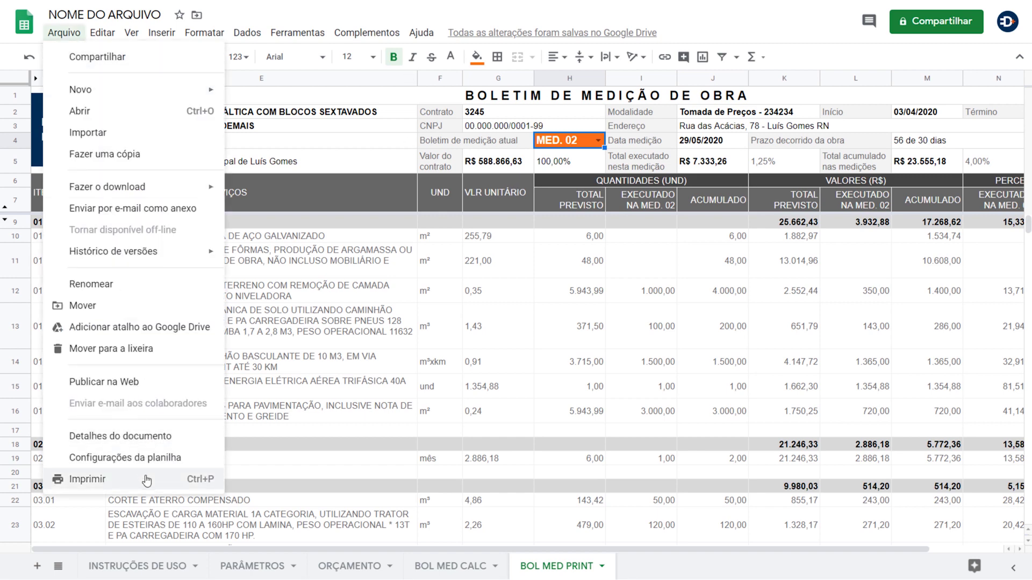
pyautogui.click(148, 479)
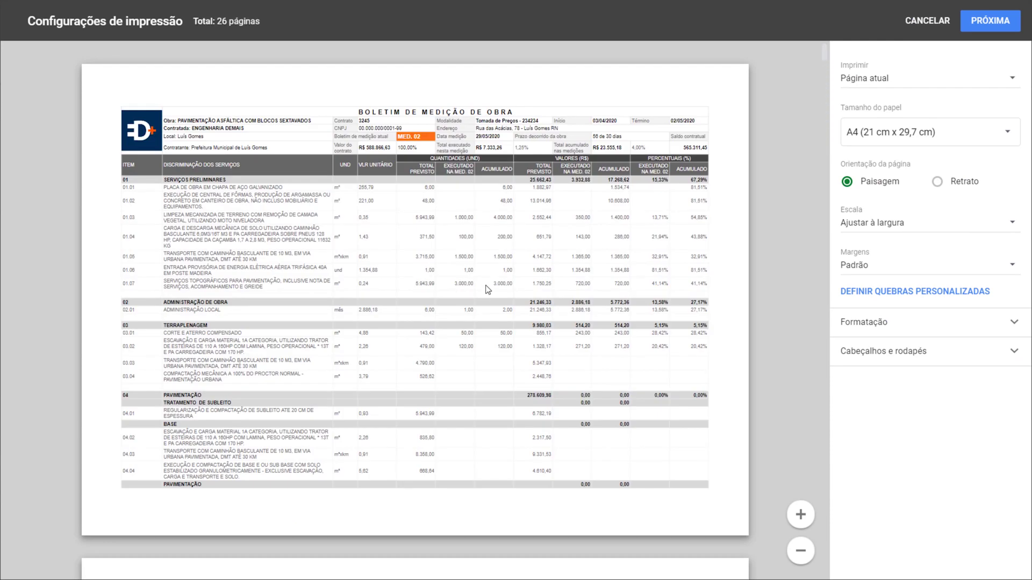
pyautogui.scroll(-6, 486, 285)
pyautogui.scroll(6, 486, 275)
pyautogui.press('Escape')
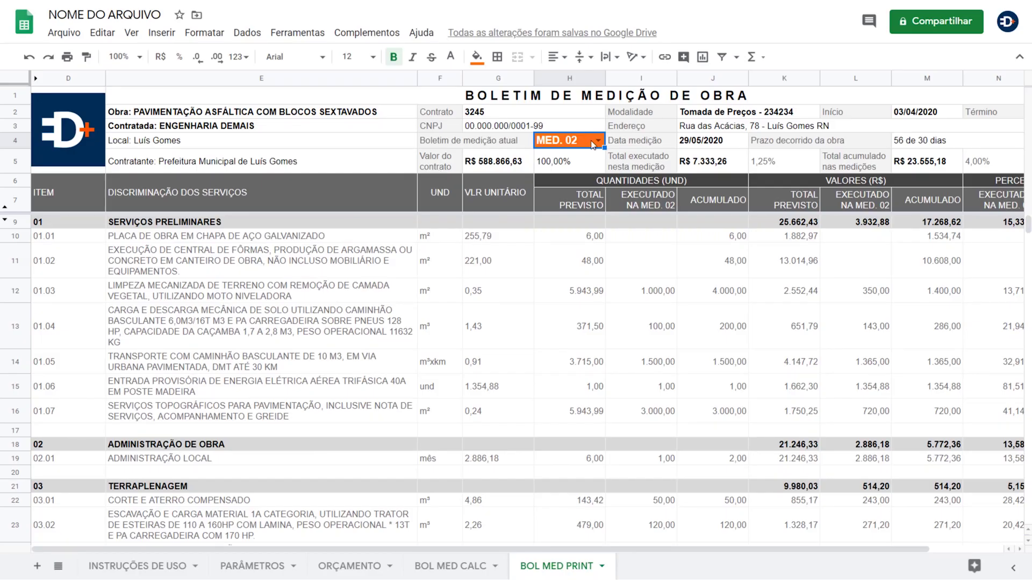
# - Switch the bulletin's measurement to MED. 01, then to MED. 11
pyautogui.click(597, 141)
pyautogui.click(561, 174)
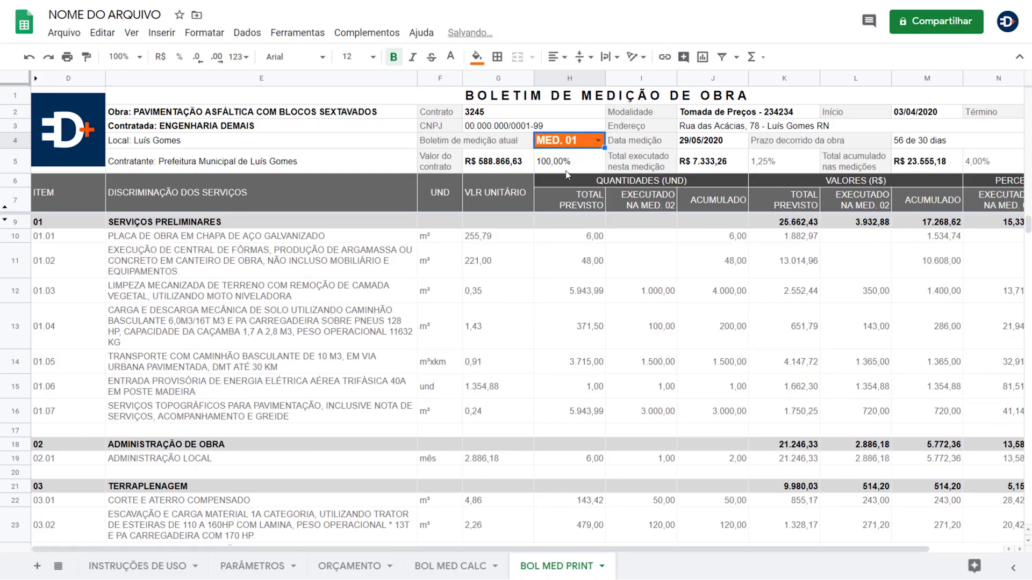
pyautogui.click(597, 141)
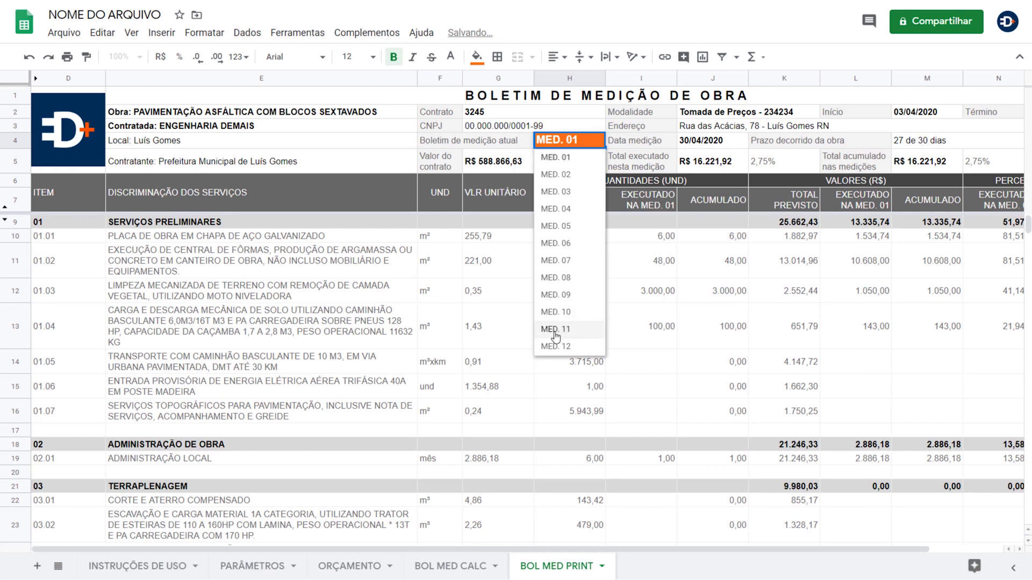
pyautogui.click(565, 332)
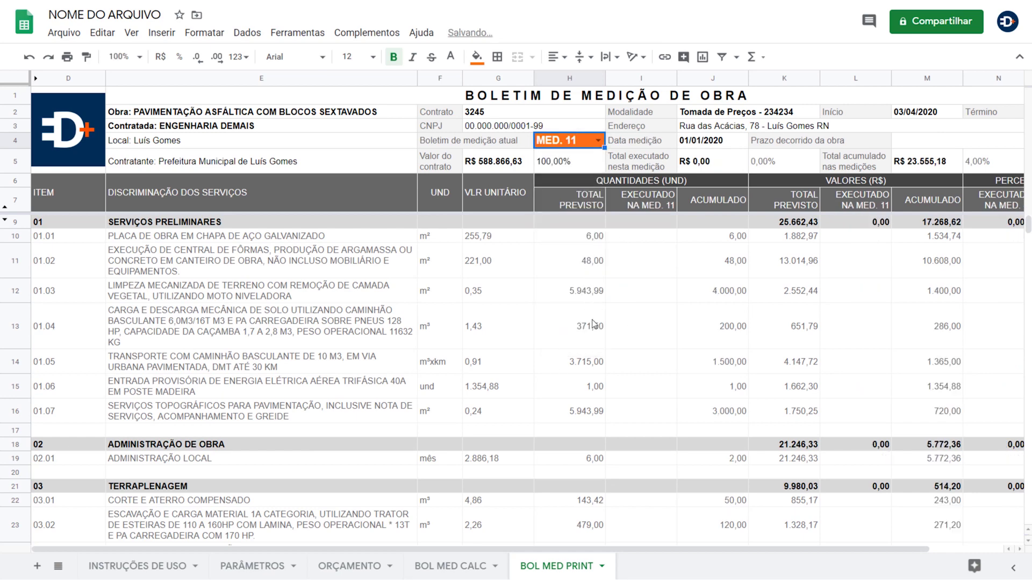
# - Select J5 and K5 together to check the sum of the R$ 0,00 executed total
pyautogui.hscroll(3, 801, 407)
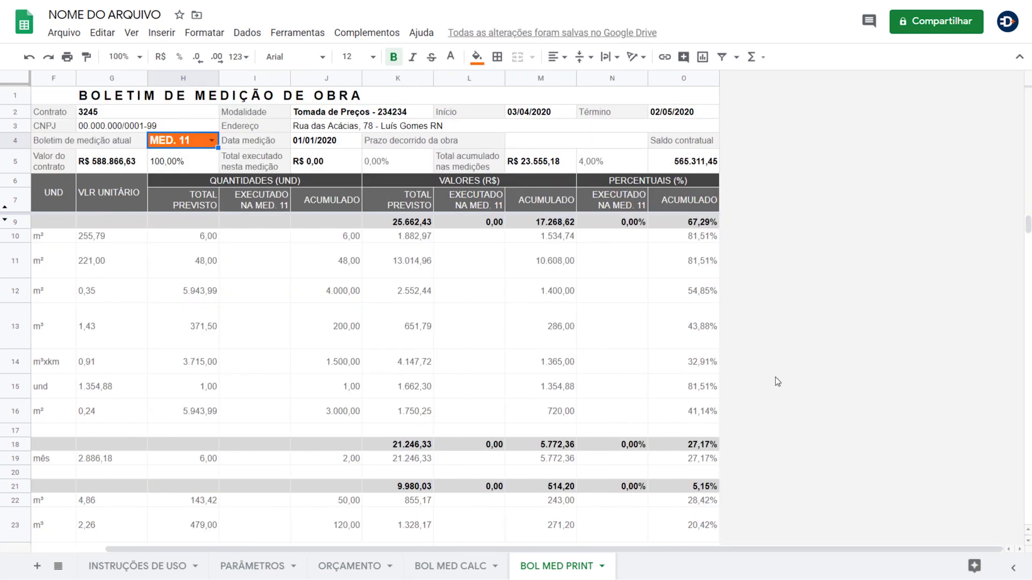
pyautogui.click(318, 171)
pyautogui.click(387, 161)
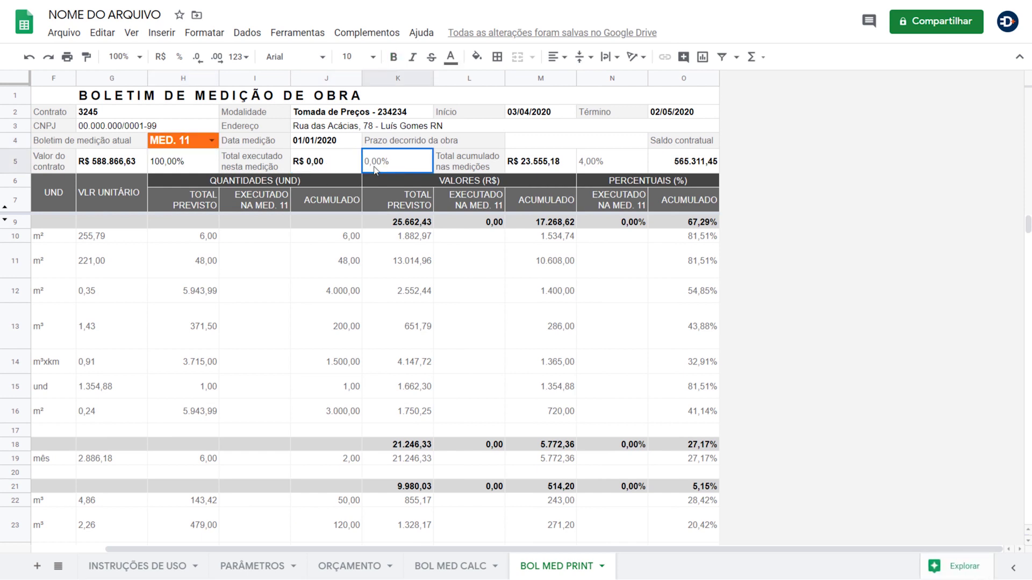
pyautogui.keyDown('shift'); pyautogui.click(352, 167); pyautogui.keyUp('shift')
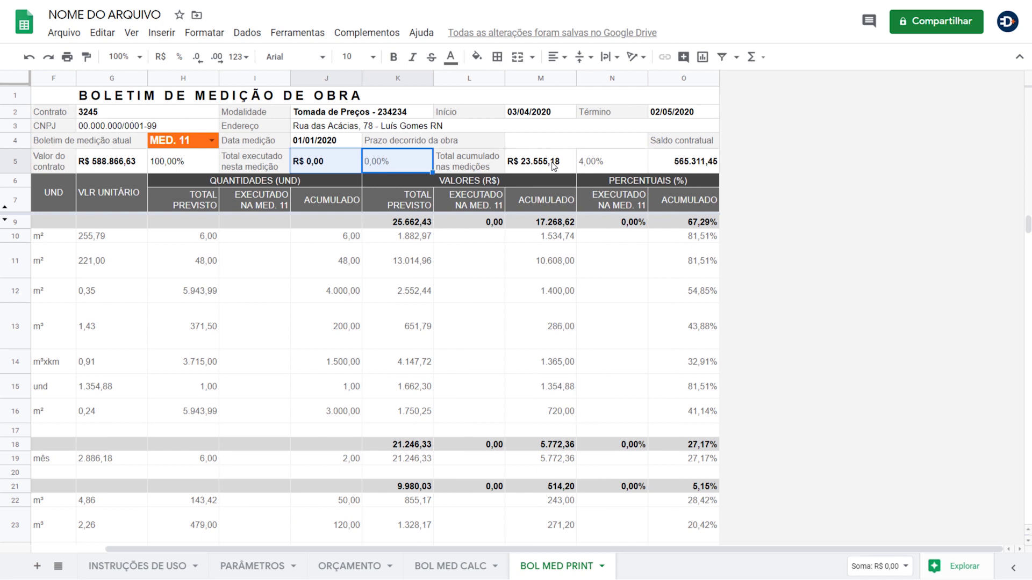
pyautogui.hscroll(-3, 579, 172)
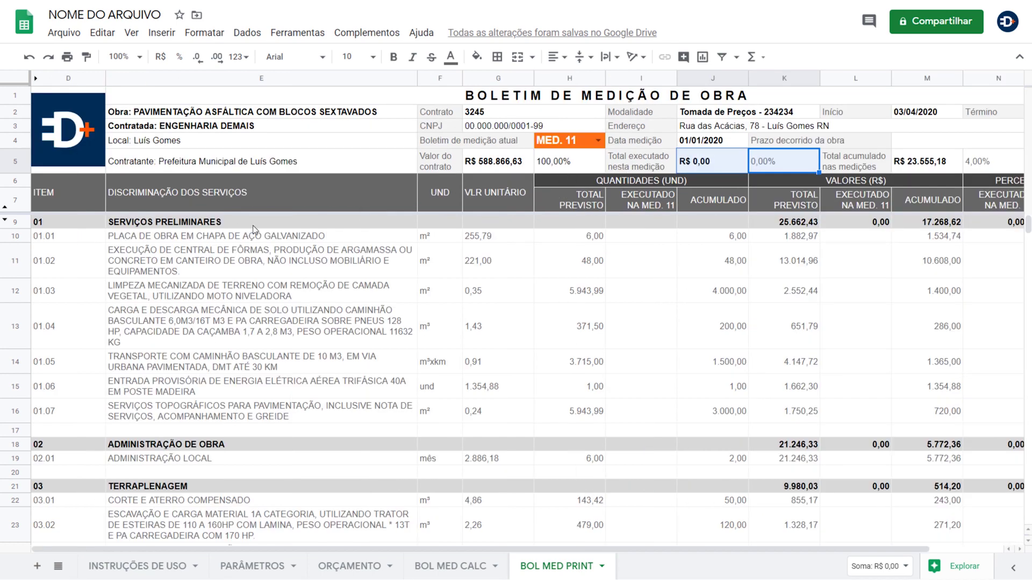
pyautogui.click(64, 33)
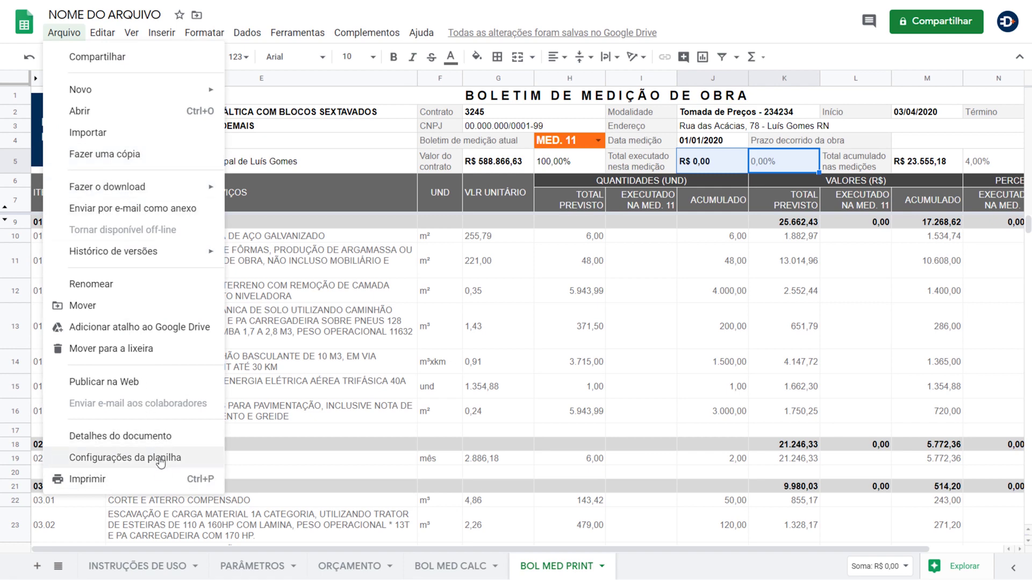
pyautogui.moveTo(185, 189)
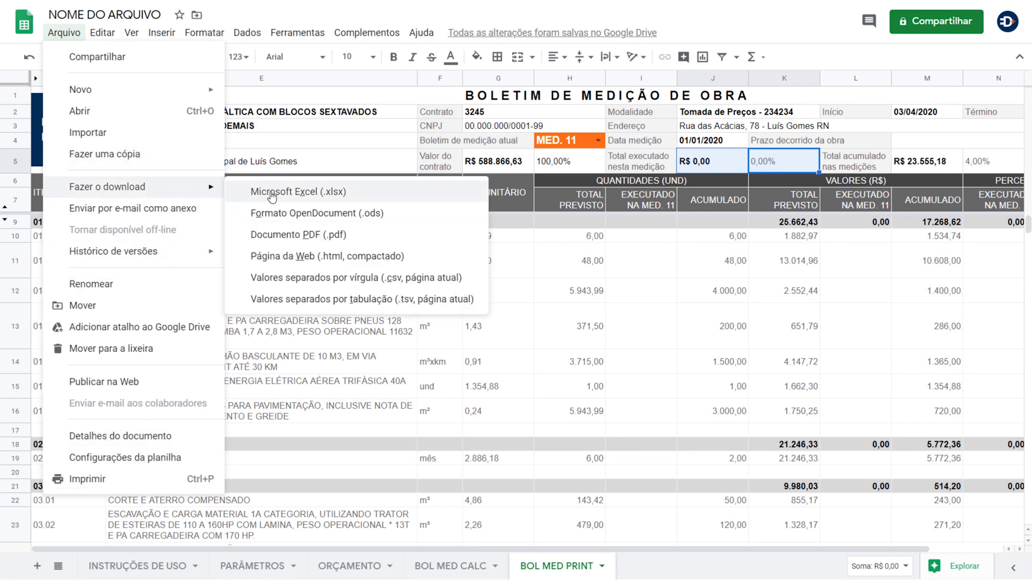
pyautogui.click(333, 237)
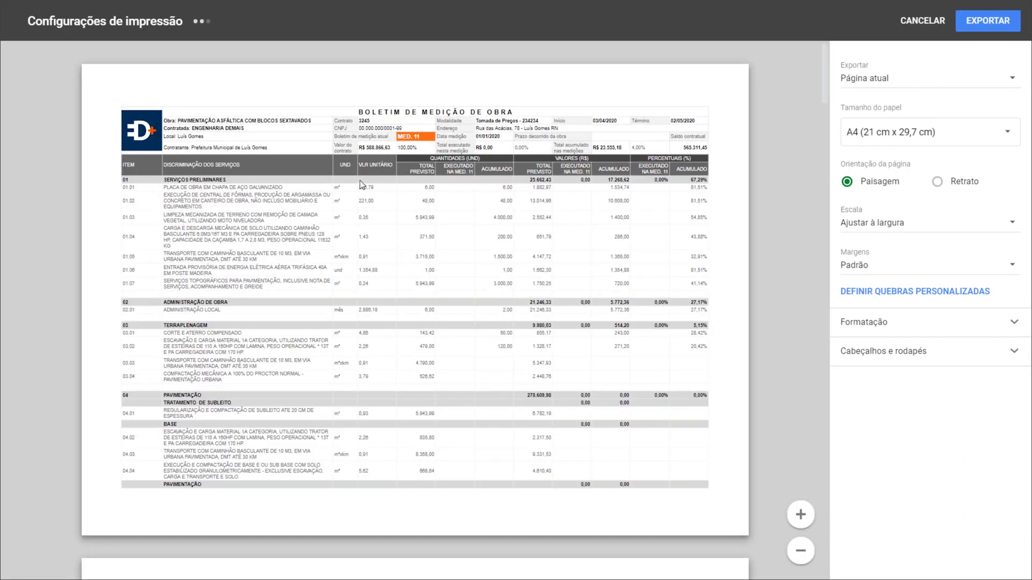
pyautogui.scroll(-4, 420, 263)
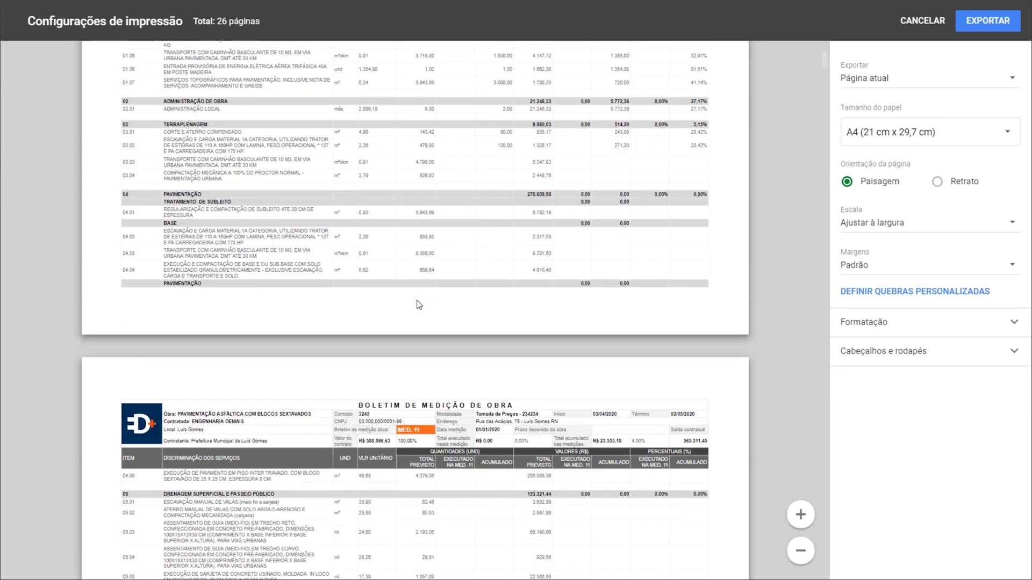
pyautogui.scroll(4, 419, 305)
pyautogui.press('Escape')
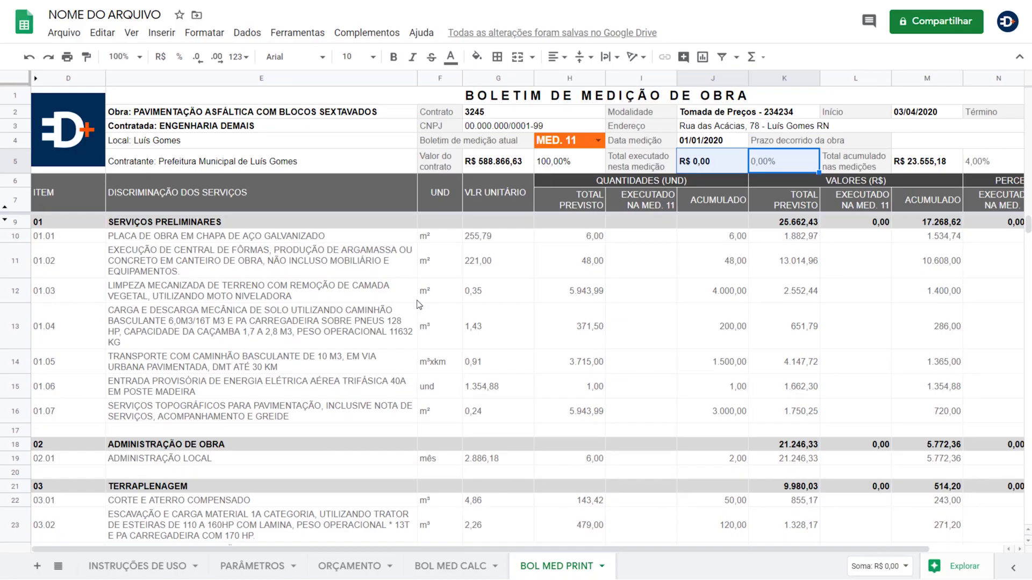